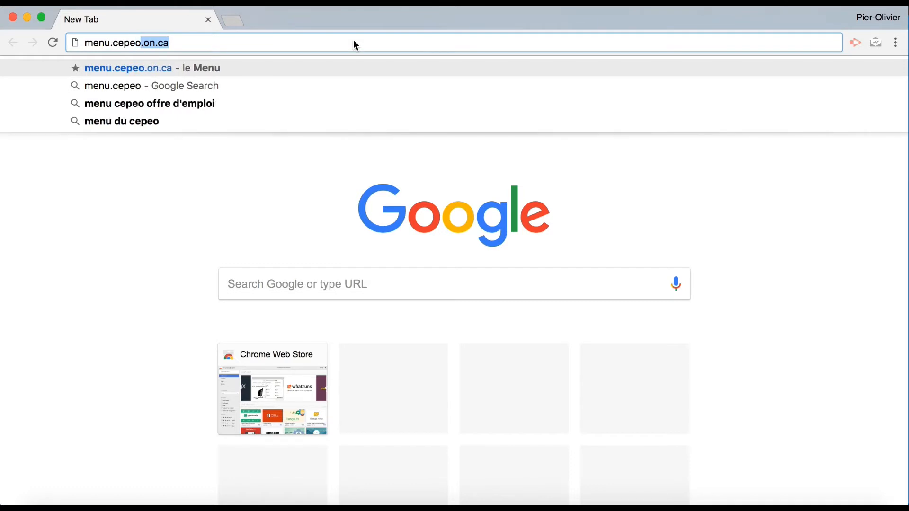
- Go to menu.cepeo.on.ca and open le Portail from the Administration et soutien page
type(".on.ca")
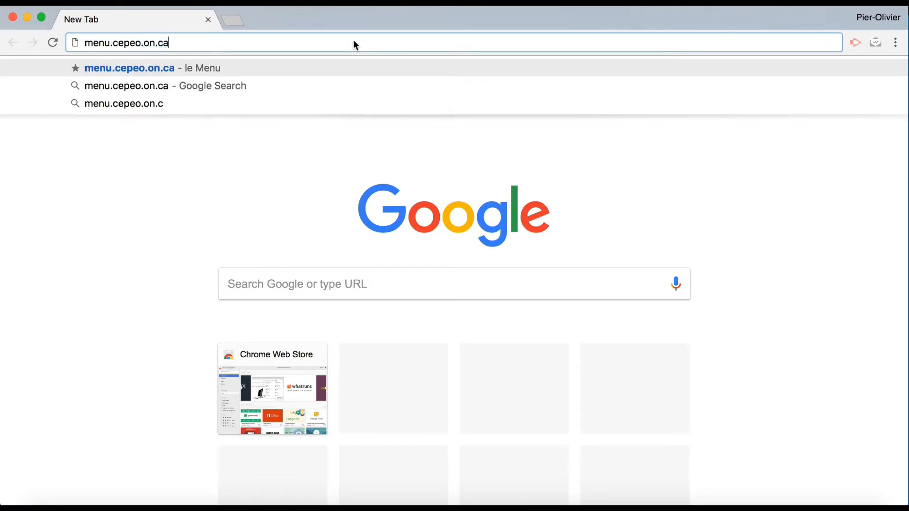
key("Return")
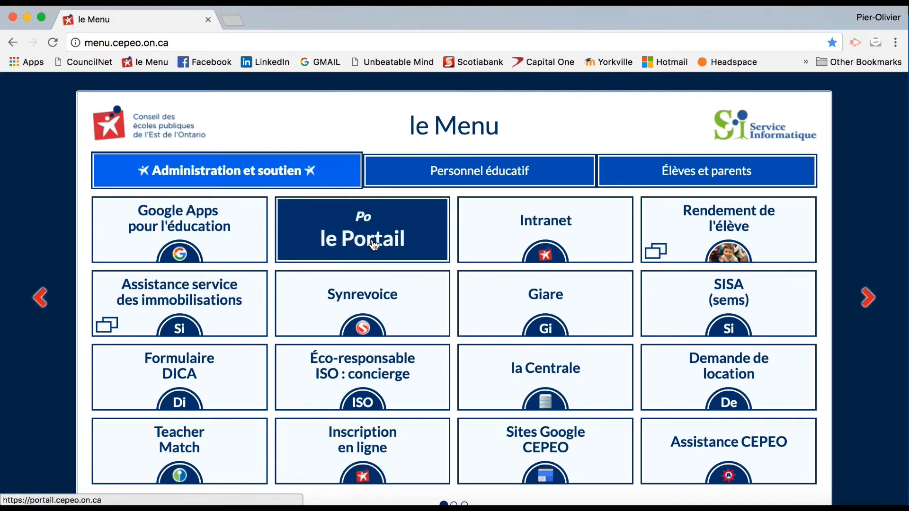
left_click(374, 244)
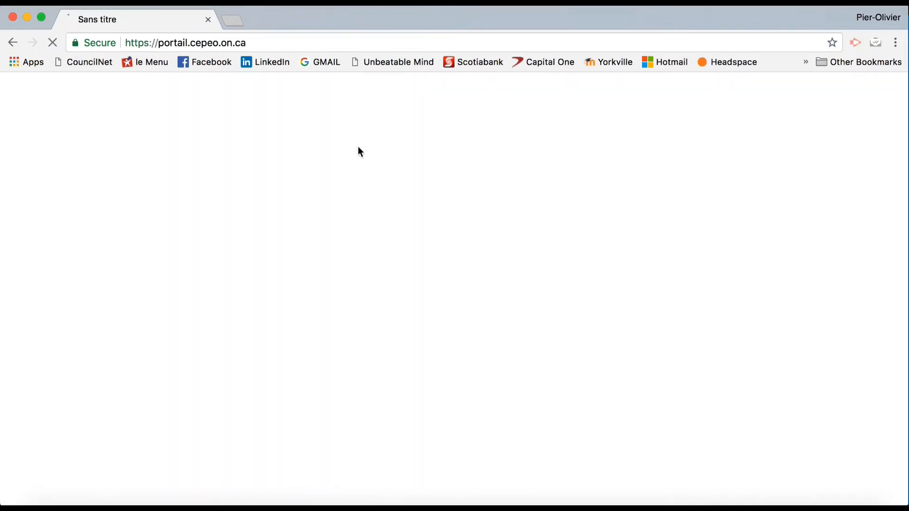
- Replace the current tab with a blank one and load portail.cepeo.on.ca directly
left_click(227, 22)
left_click(209, 21)
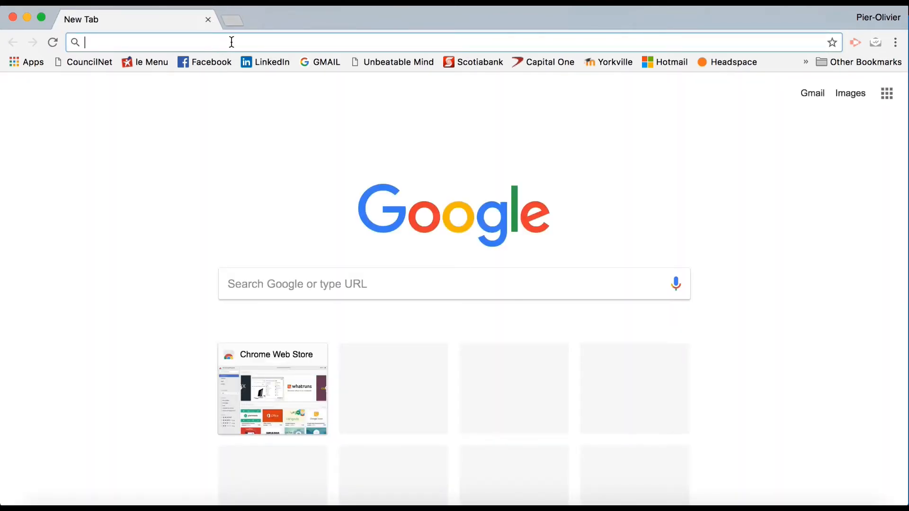
type("por")
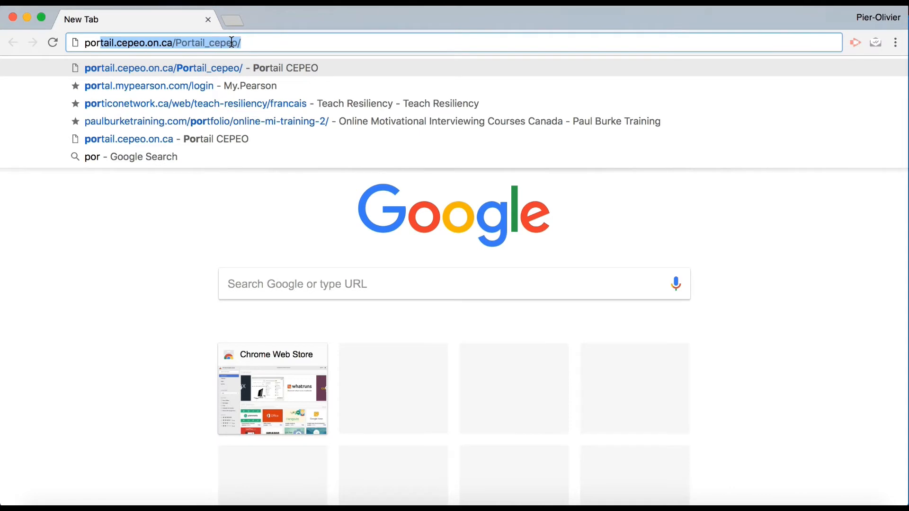
key("Right")
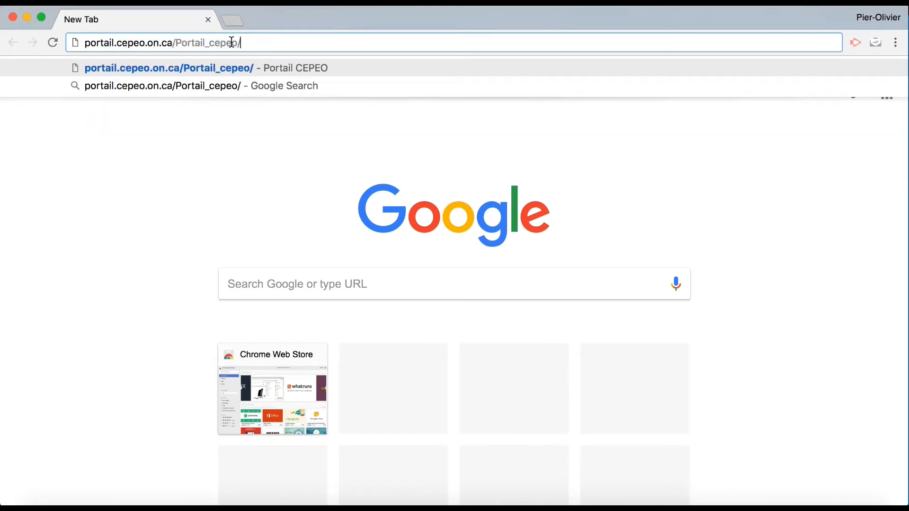
key("BackSpace")
key("BackSpace")
key("BackSpace")
key("BackSpace")
key("BackSpace")
key("BackSpace")
key("BackSpace")
key("BackSpace")
key("BackSpace")
key("BackSpace")
key("BackSpace")
key("BackSpace")
key("BackSpace")
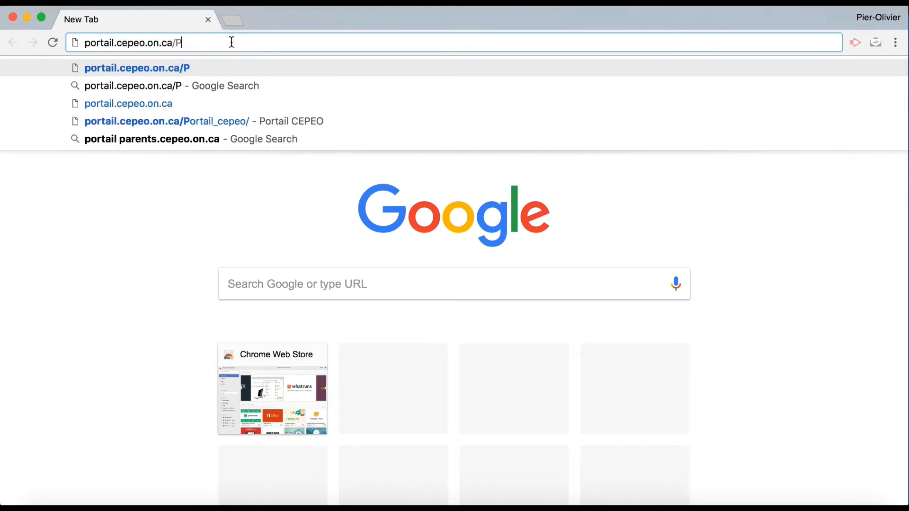
key("BackSpace")
key("Return")
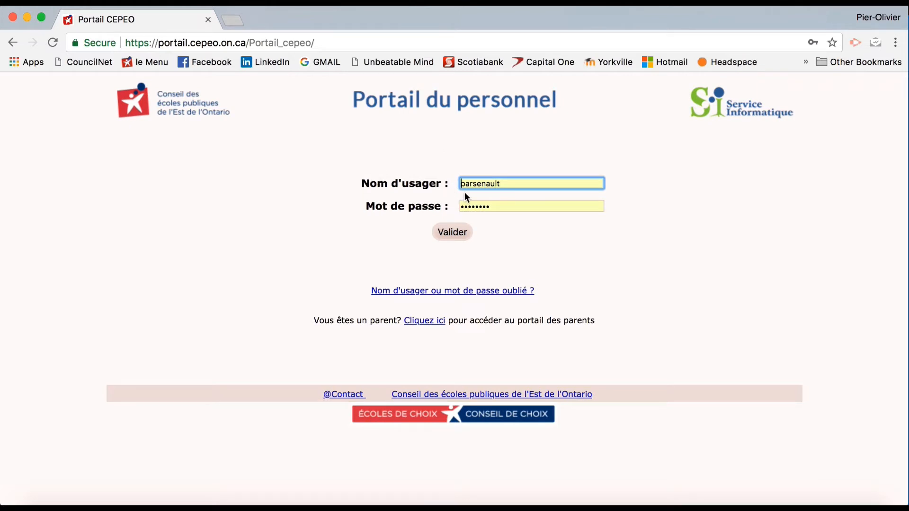
- Sign in to the Portail du personnel with the prefilled username and password
left_click(514, 180)
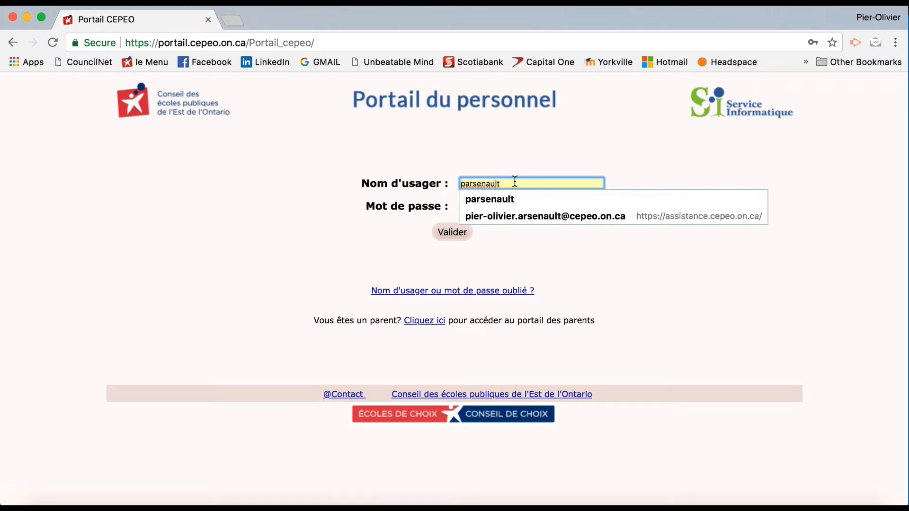
left_click(660, 299)
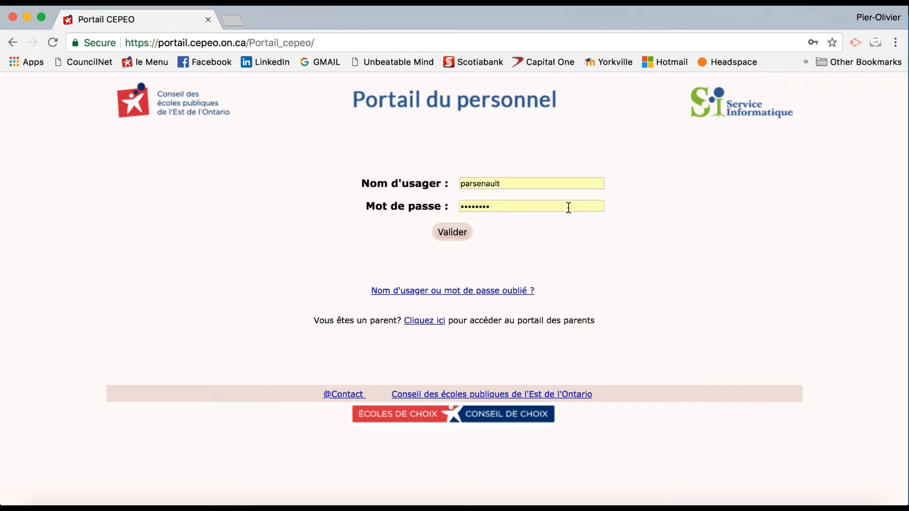
left_click(451, 233)
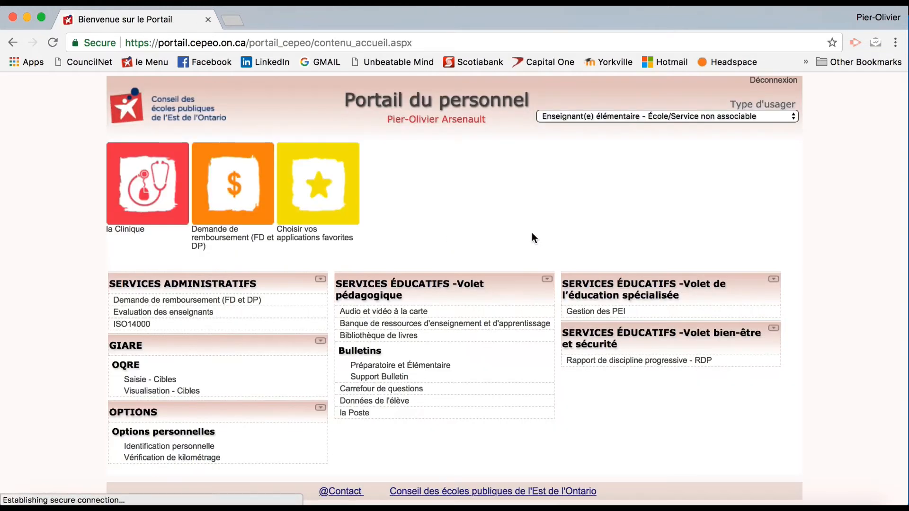
- Open Rapport de discipline progressive - RDP and start a new progressive discipline report
scroll(532, 234, "down", 2)
scroll(532, 232, "up", 2)
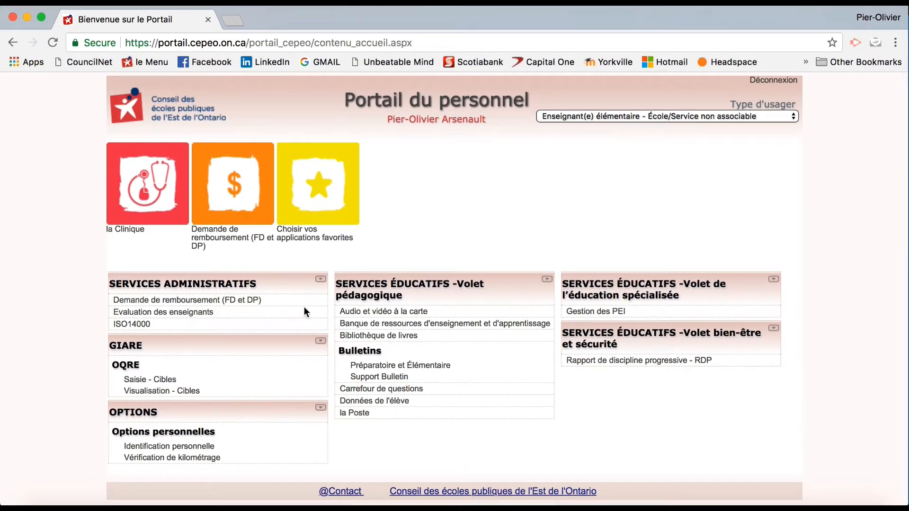
scroll(446, 226, "down", 2)
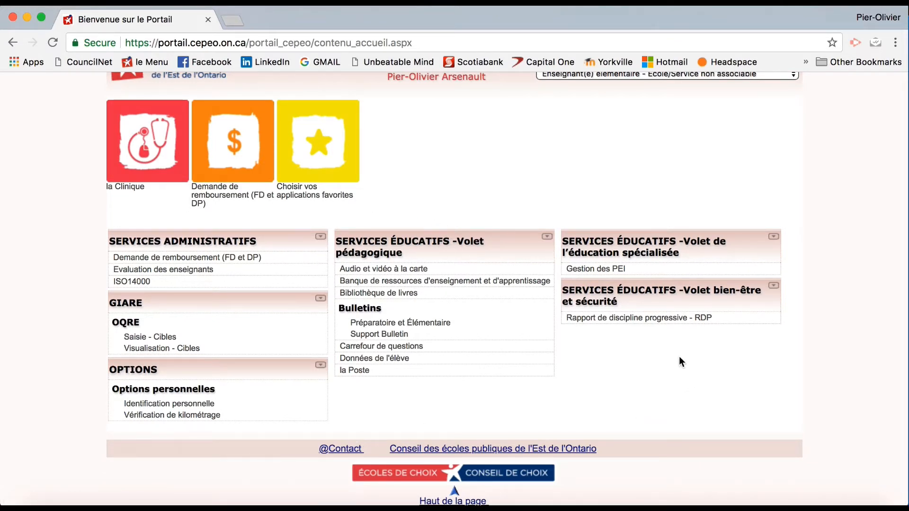
left_click(641, 320)
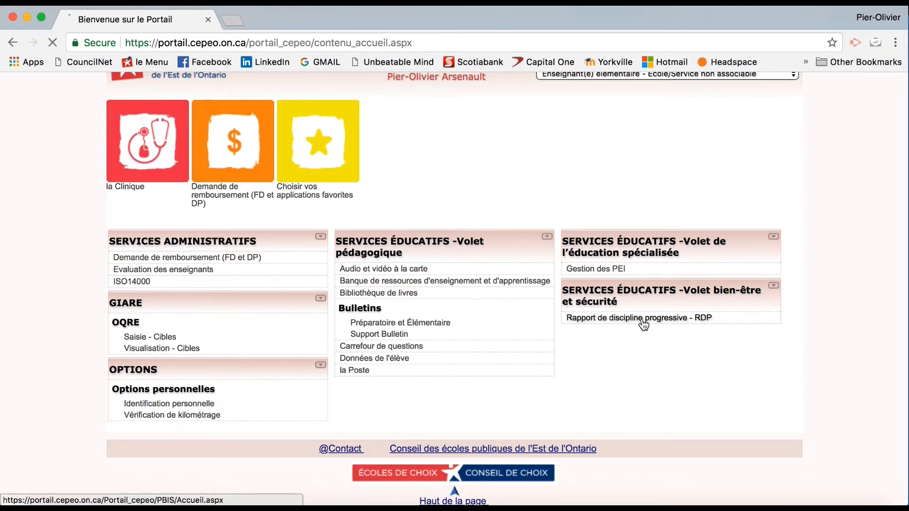
scroll(660, 251, "down", 2)
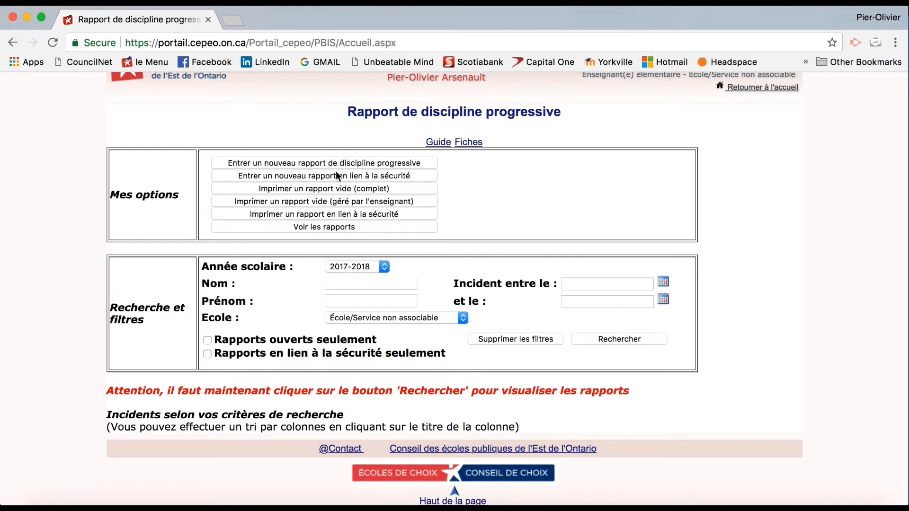
left_click(396, 163)
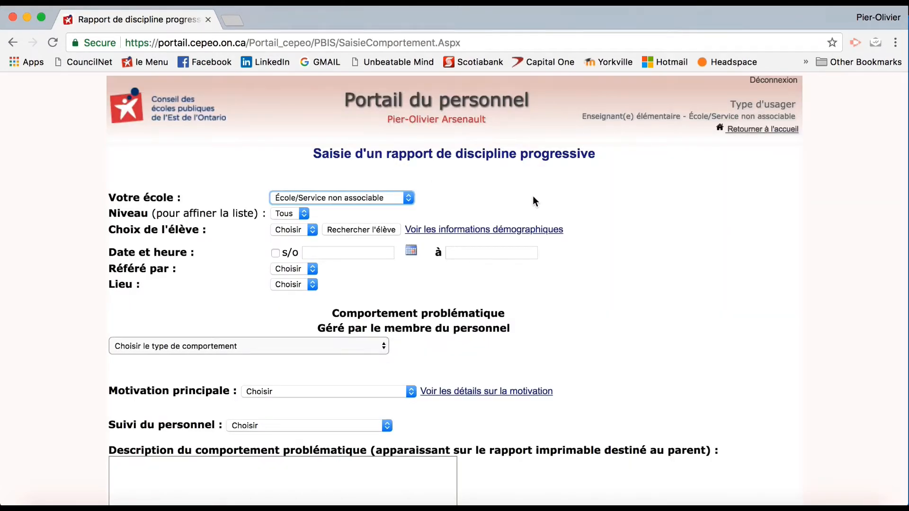
- Set the report's school to École élémentaire Marc-Garneau
scroll(533, 195, "down", 2)
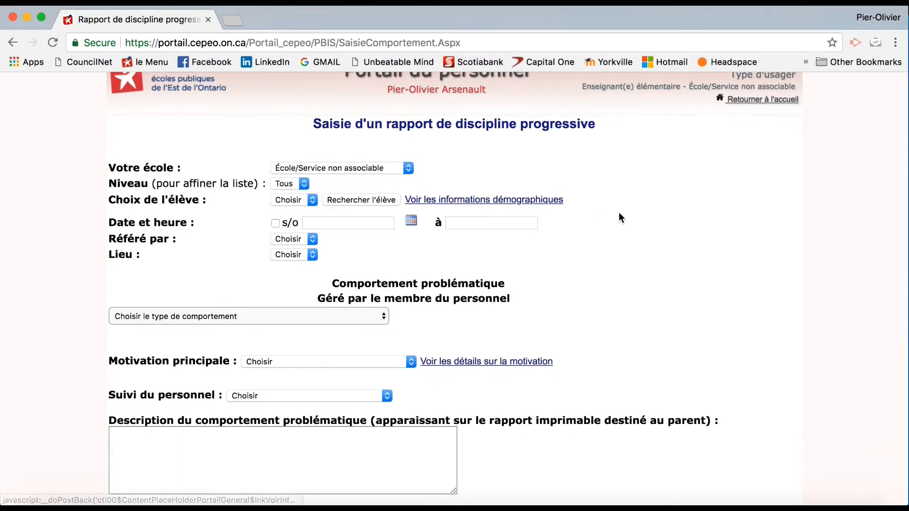
scroll(619, 214, "down", 3)
scroll(619, 214, "up", 3)
scroll(619, 214, "down", 2)
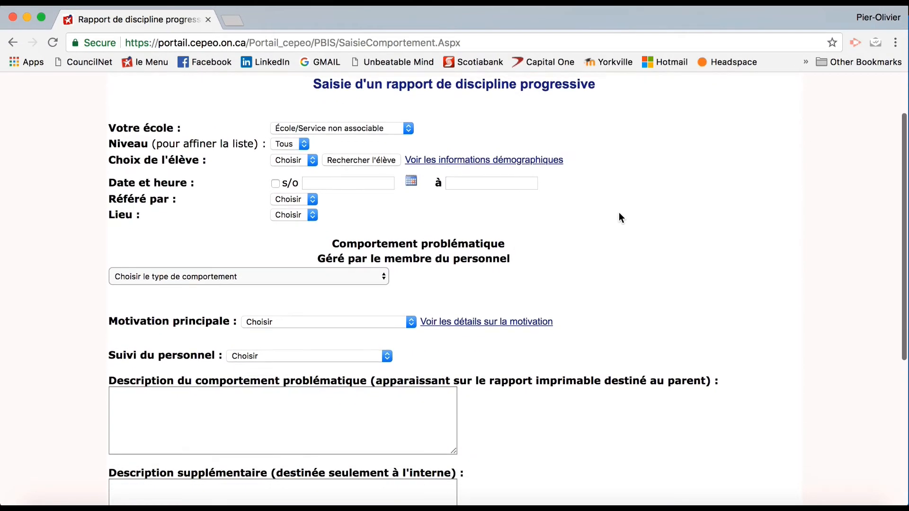
scroll(618, 214, "down", 2)
scroll(622, 217, "down", 1)
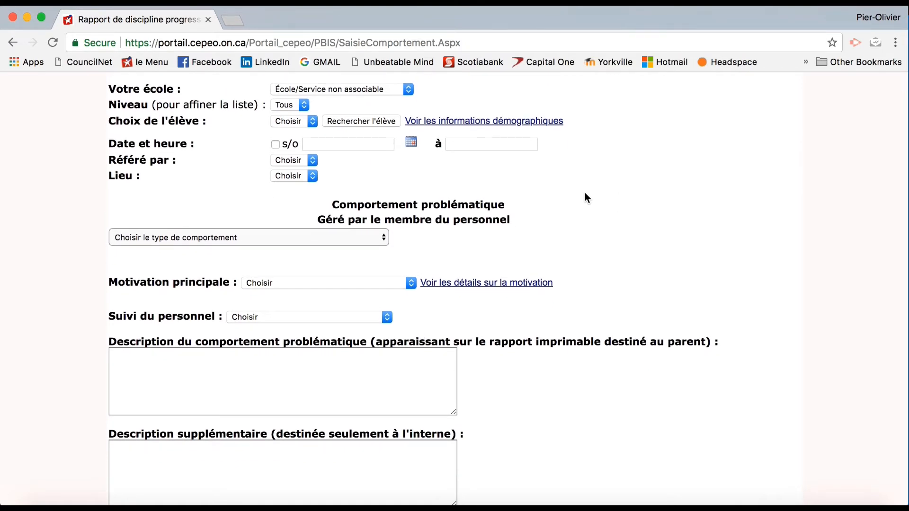
left_click(408, 91)
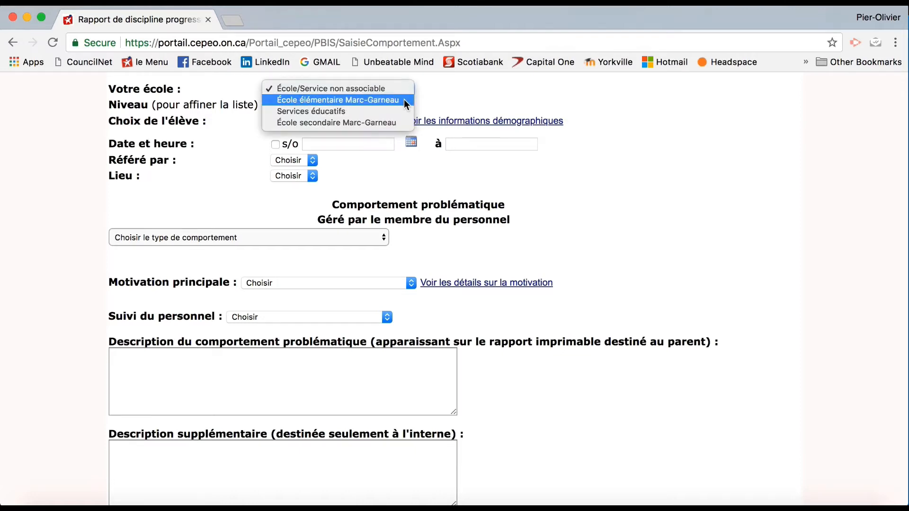
left_click(386, 100)
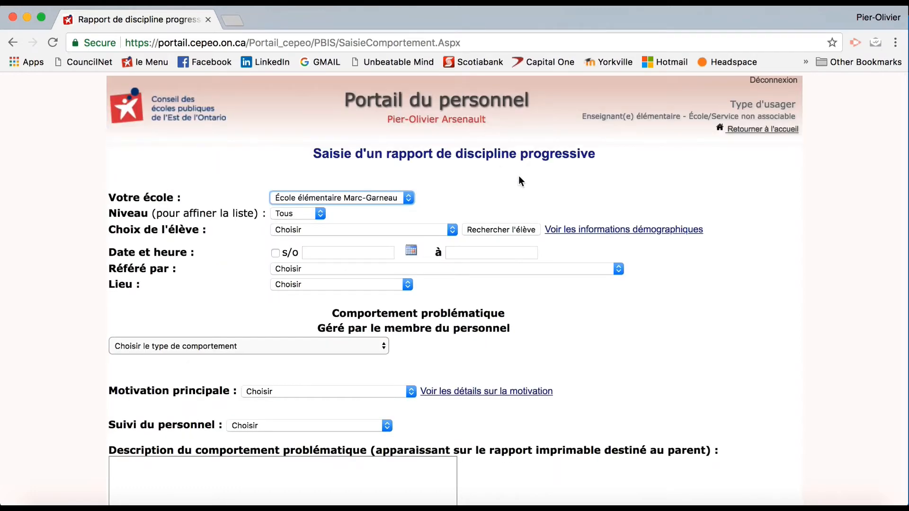
- Narrow the student list to the 7e année level and choose the last student listed for the report
scroll(515, 193, "down", 3)
scroll(515, 193, "down", 1)
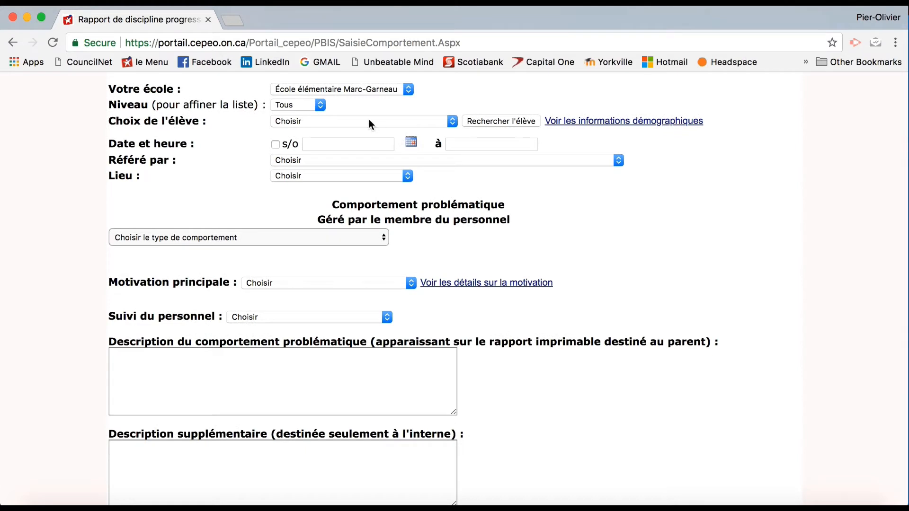
left_click(320, 105)
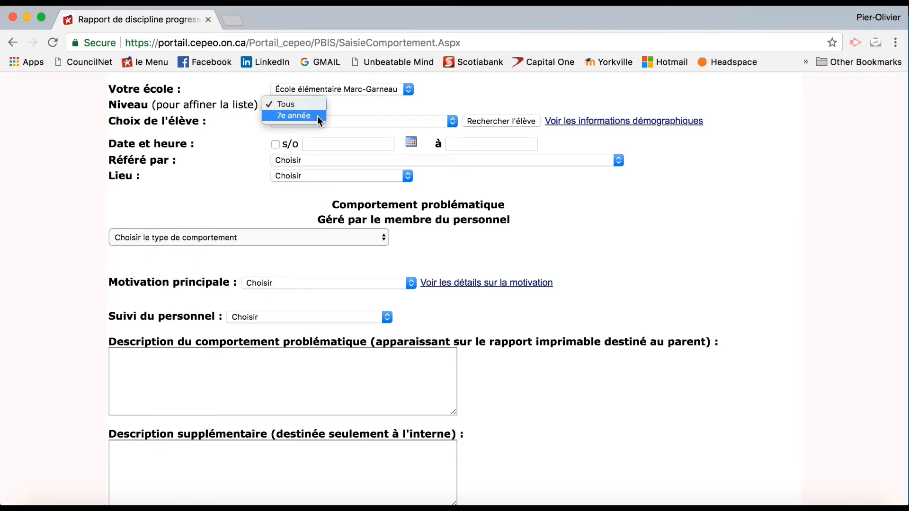
left_click(317, 116)
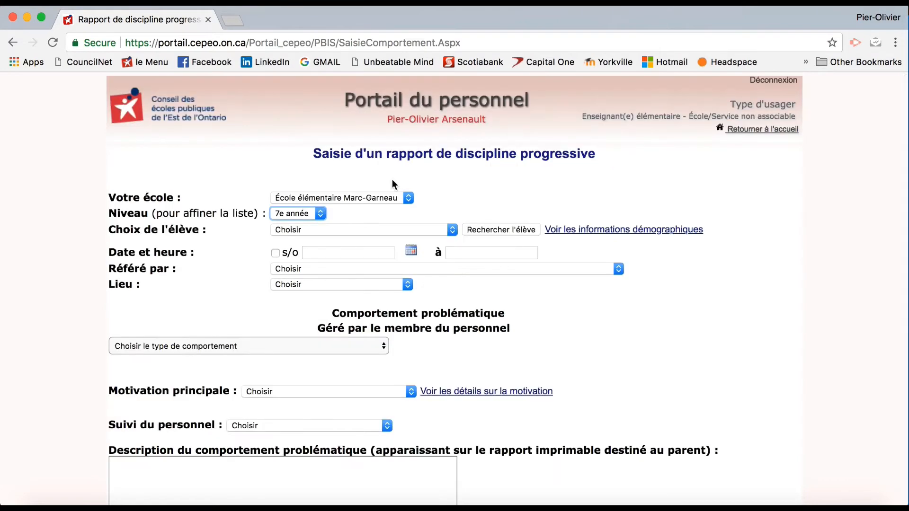
scroll(437, 205, "down", 3)
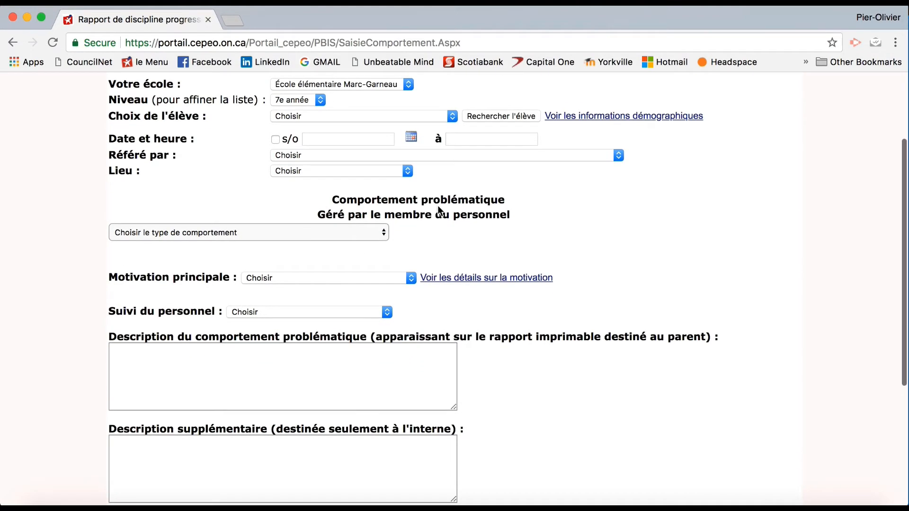
left_click(453, 116)
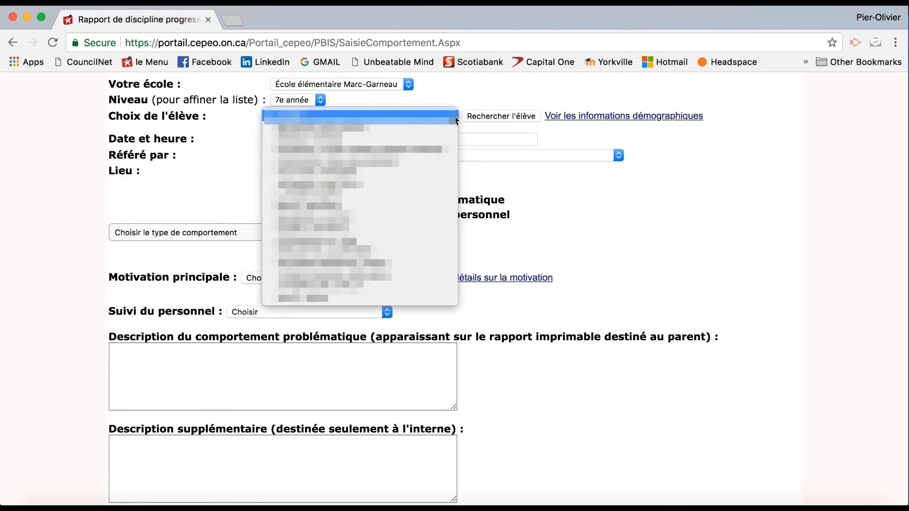
left_click(424, 298)
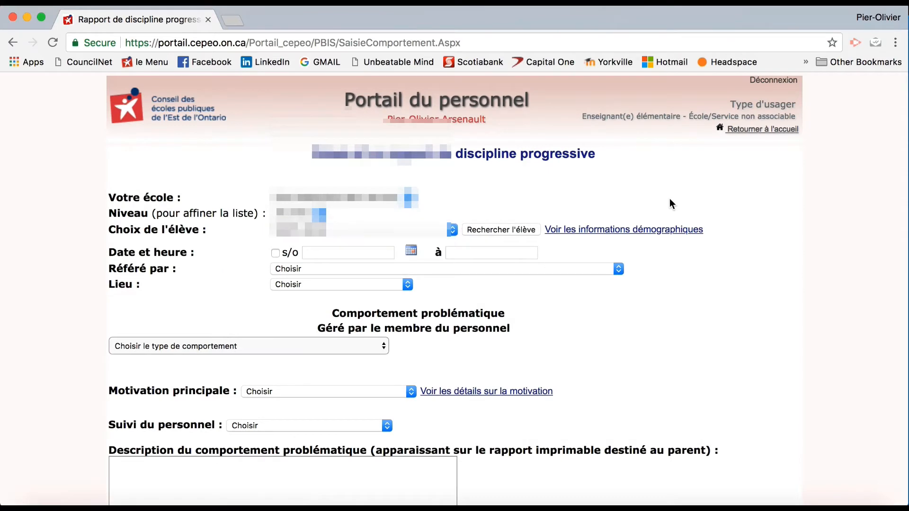
- Set the incident's date to 11/06/2018 and its time to 13:15
scroll(669, 198, "down", 5)
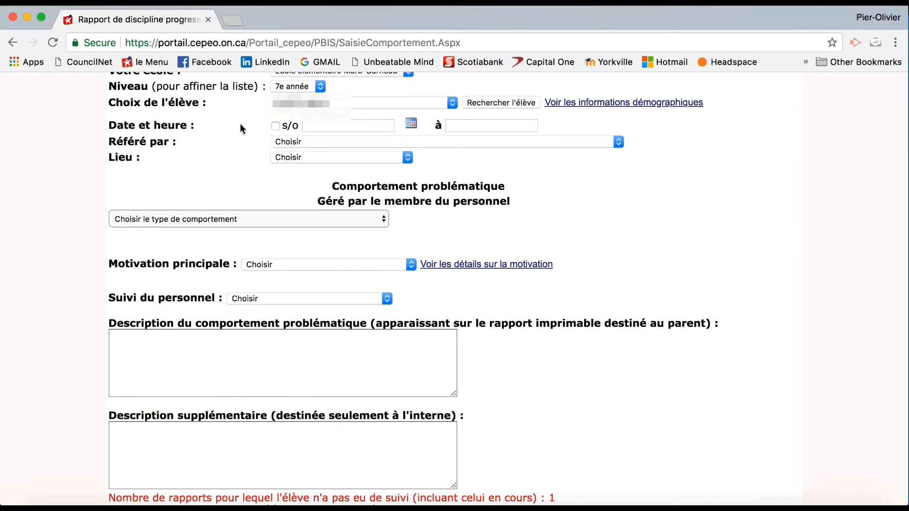
scroll(247, 124, "down", 2)
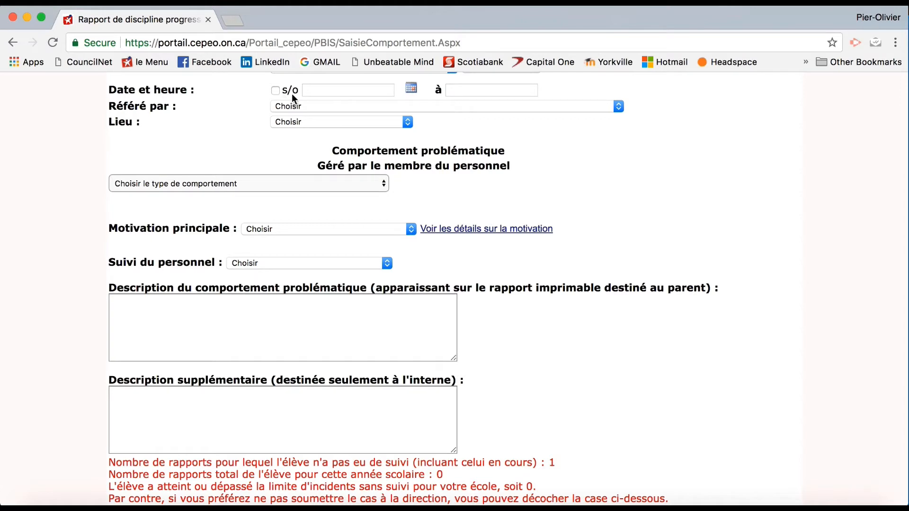
left_click(411, 89)
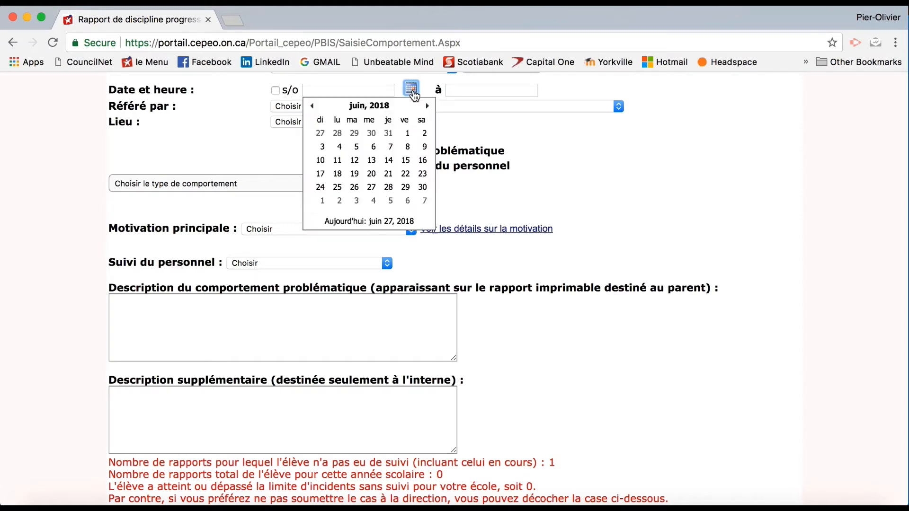
left_click(337, 161)
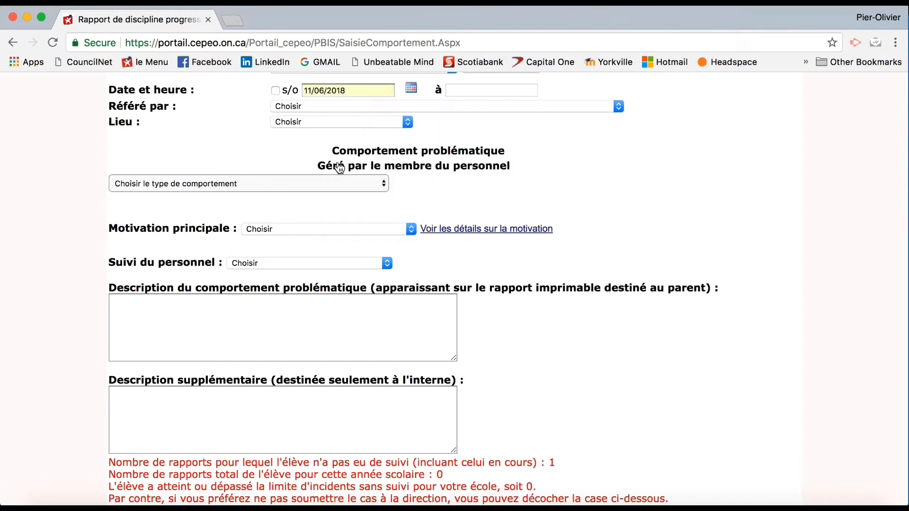
left_click(476, 86)
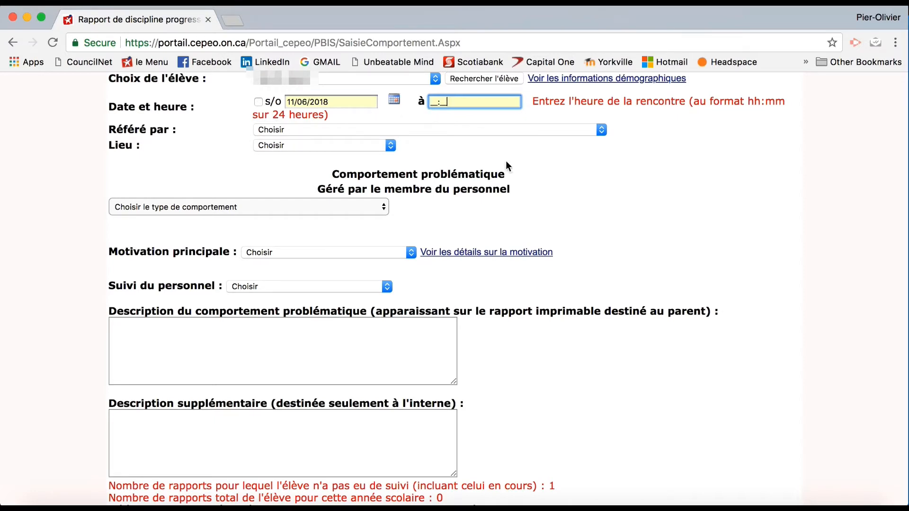
type("13:15")
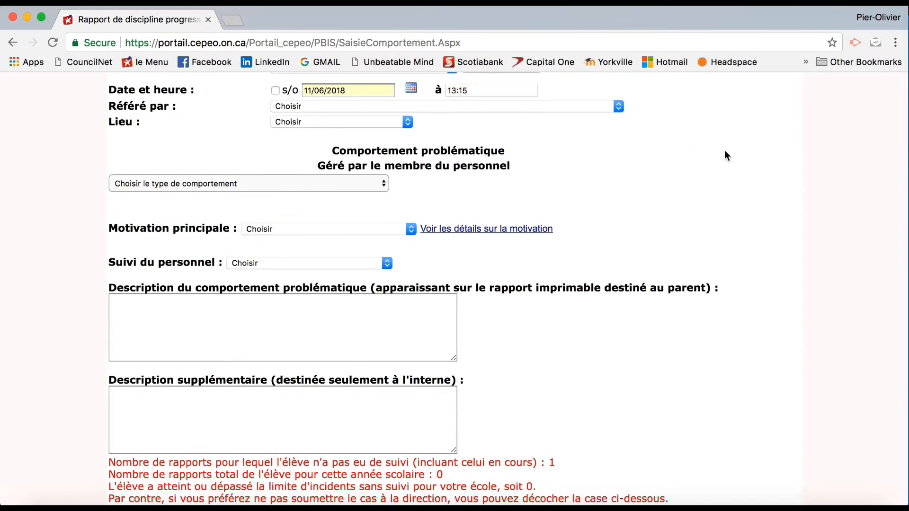
- Set Référé par to the first staff member listed, in the role Enseignant(e) enfance en difficulté au secondaire
scroll(724, 149, "down", 2)
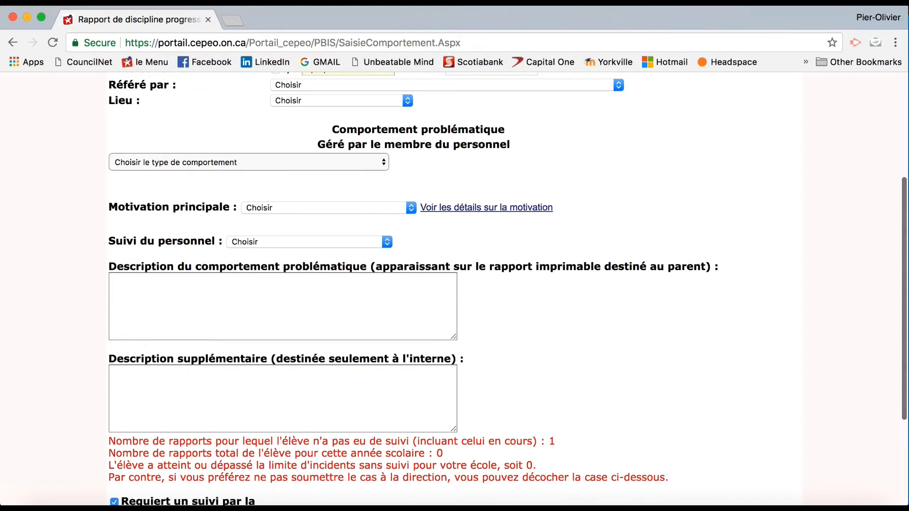
left_click(620, 86)
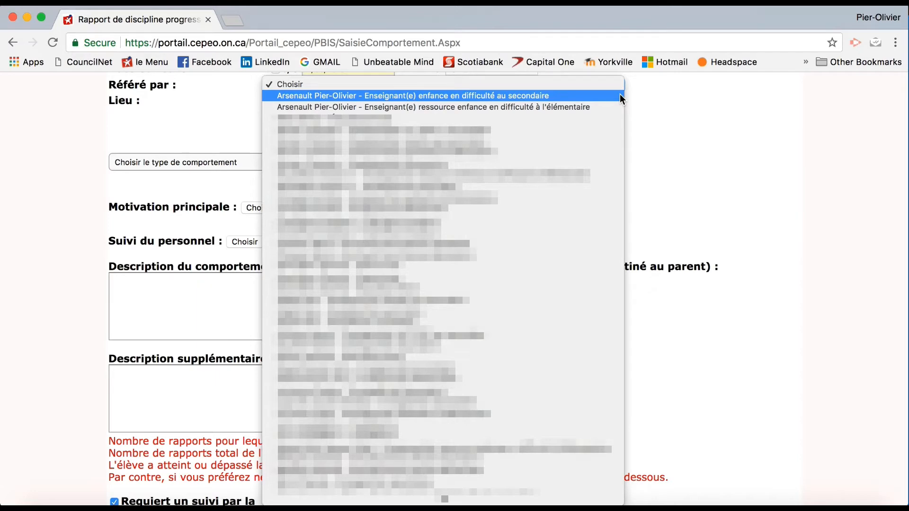
left_click(208, 86)
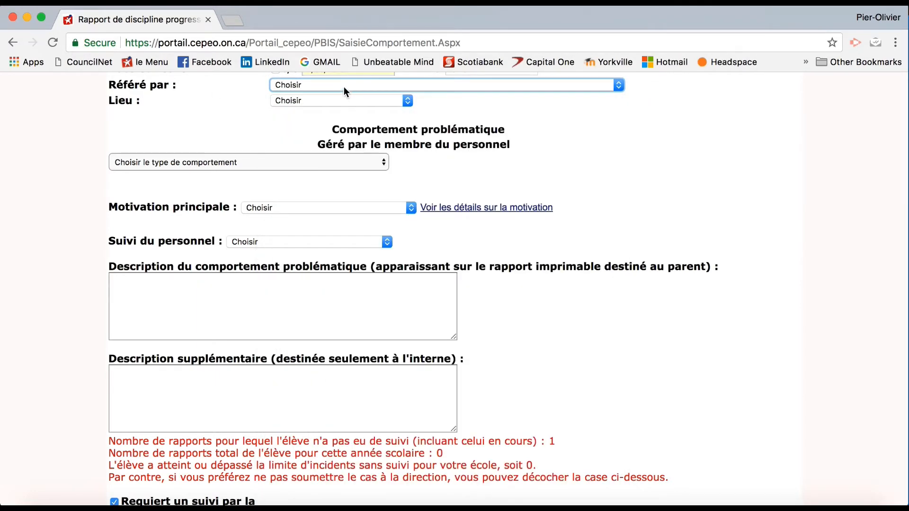
left_click(343, 87)
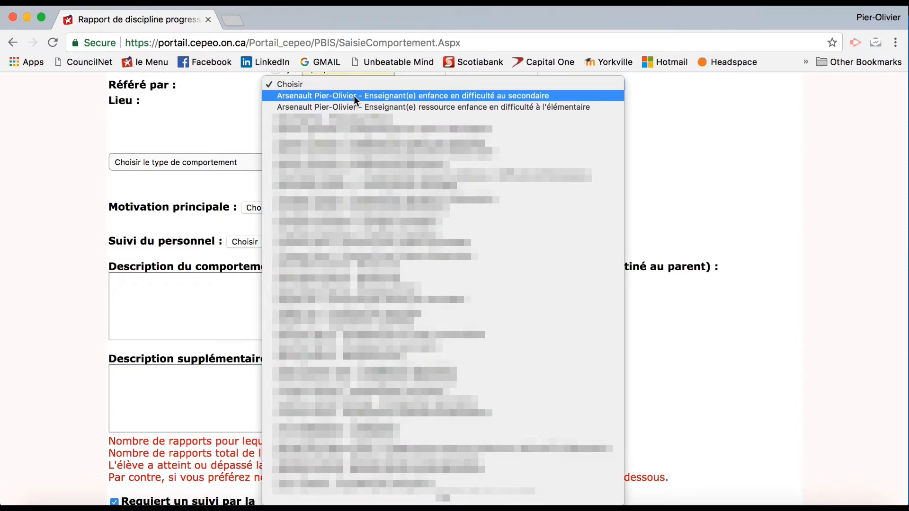
left_click(380, 98)
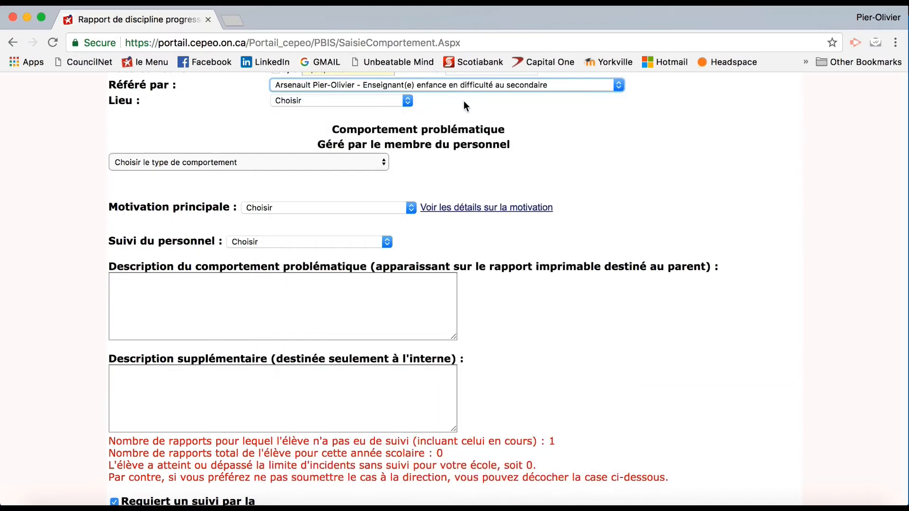
- Set the incident's location (Lieu) to Cafétéria
scroll(448, 97, "down", 1)
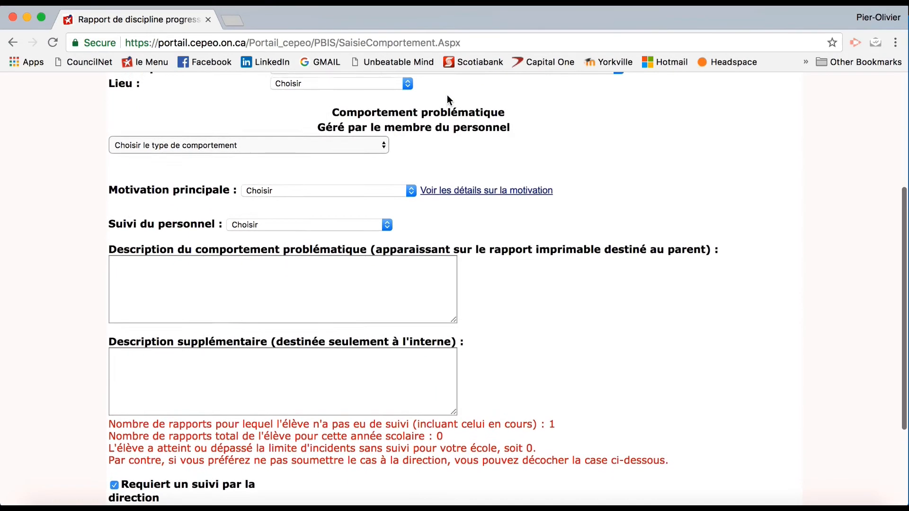
left_click(409, 85)
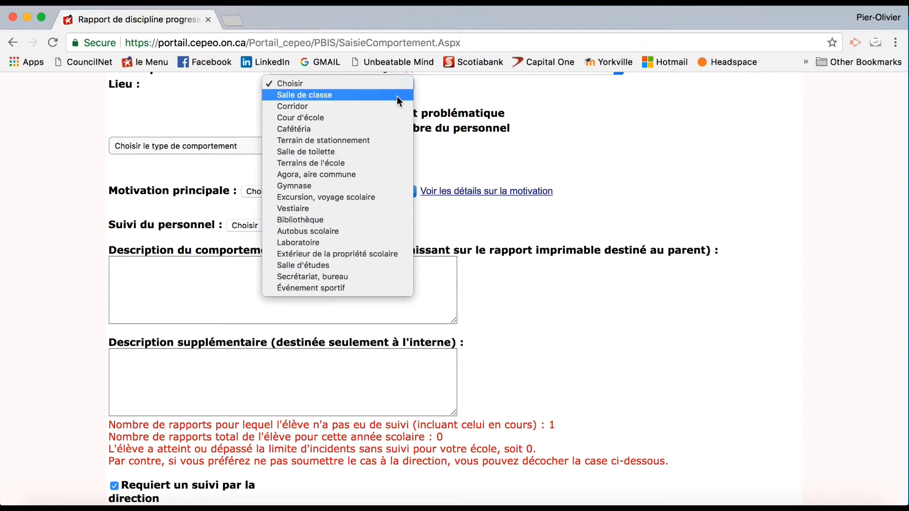
left_click(389, 129)
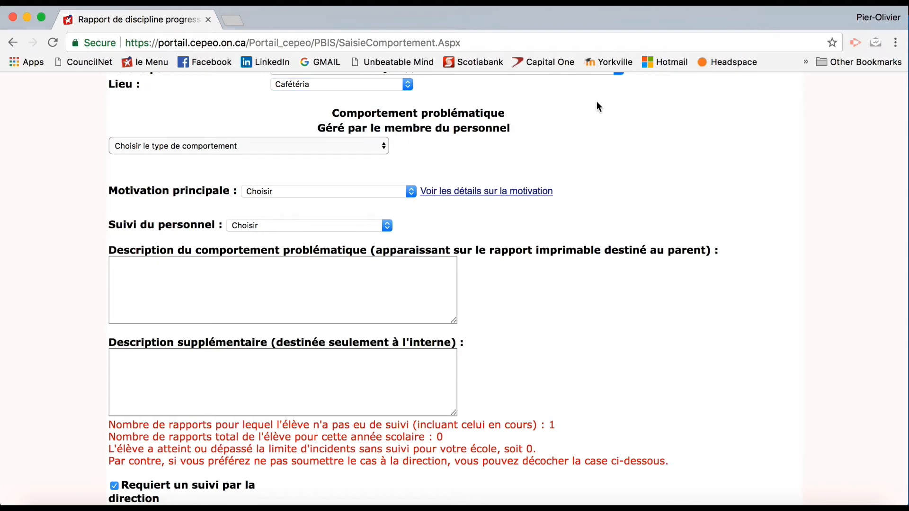
- Set the type of problem behaviour to Manquement à ses responsabilités d'élève and look over its list of behaviours
scroll(596, 101, "down", 2)
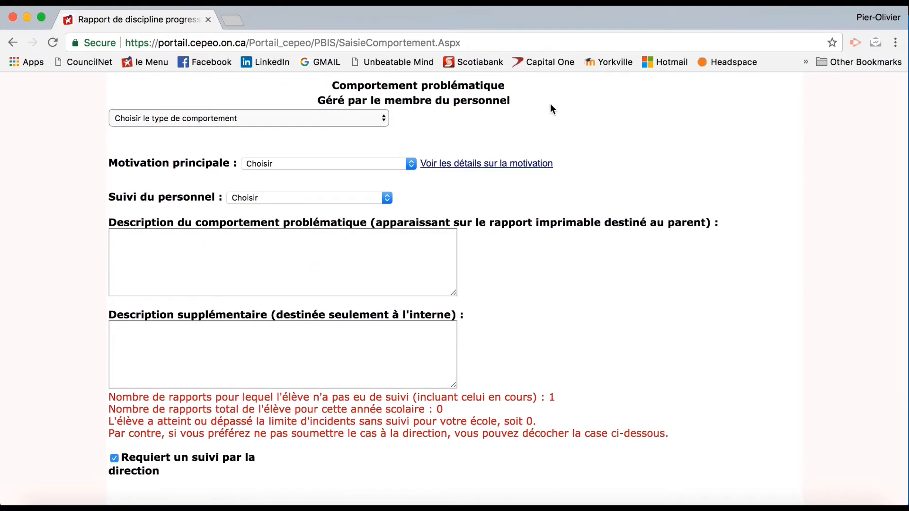
left_click(369, 122)
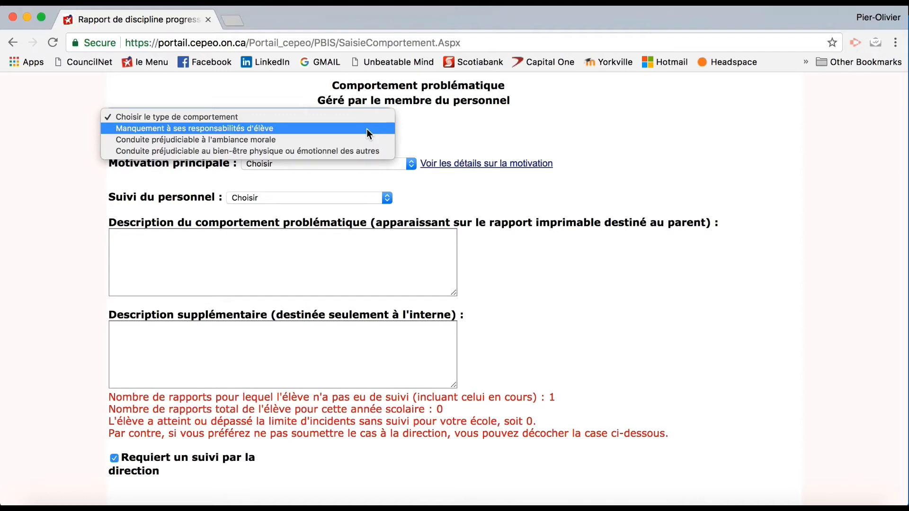
left_click(367, 129)
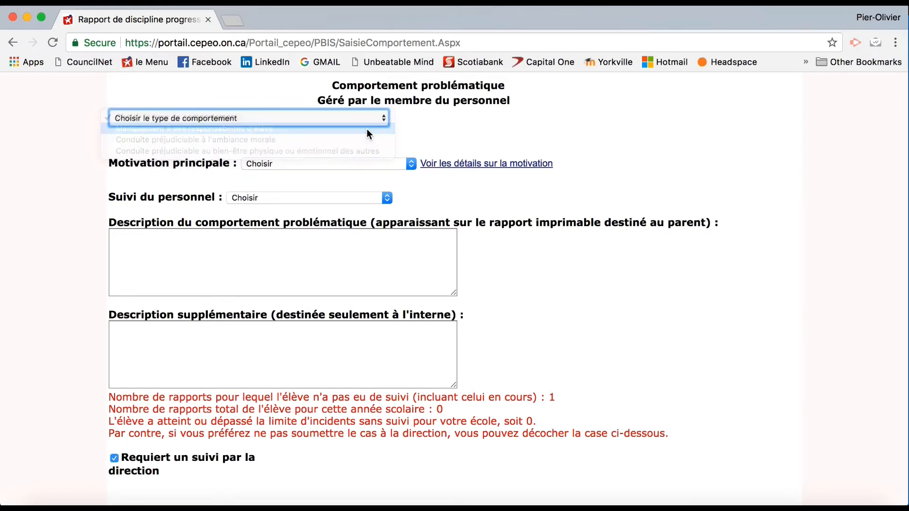
scroll(510, 203, "down", 5)
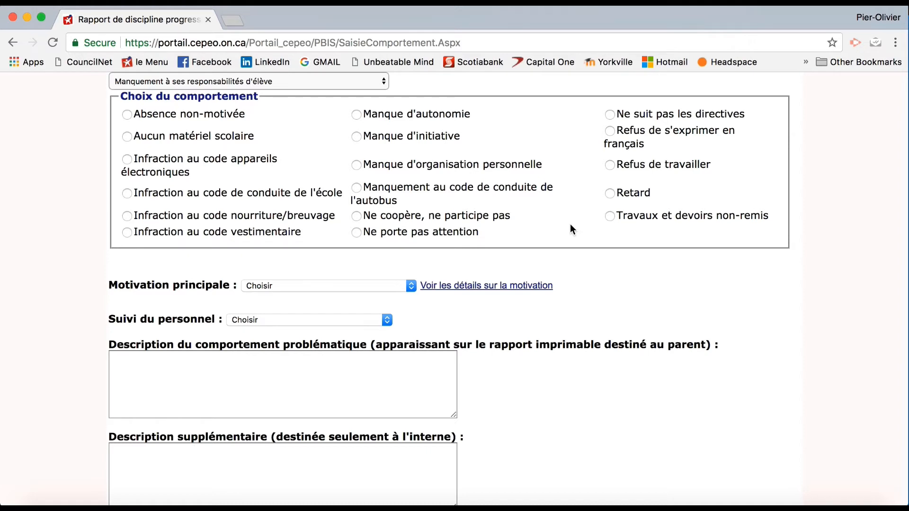
- Switch the behaviour type to Conduite préjudiciable à l'ambiance morale and look over its behaviour choices
left_click(294, 81)
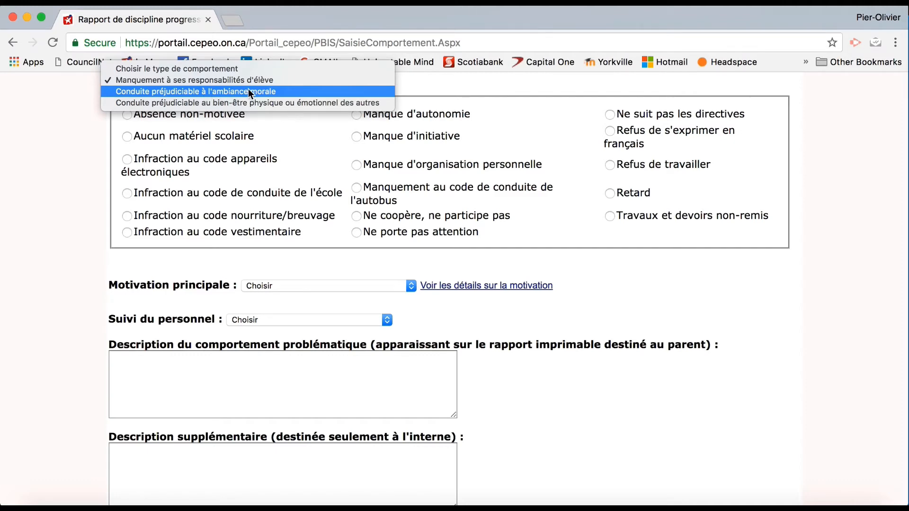
left_click(288, 91)
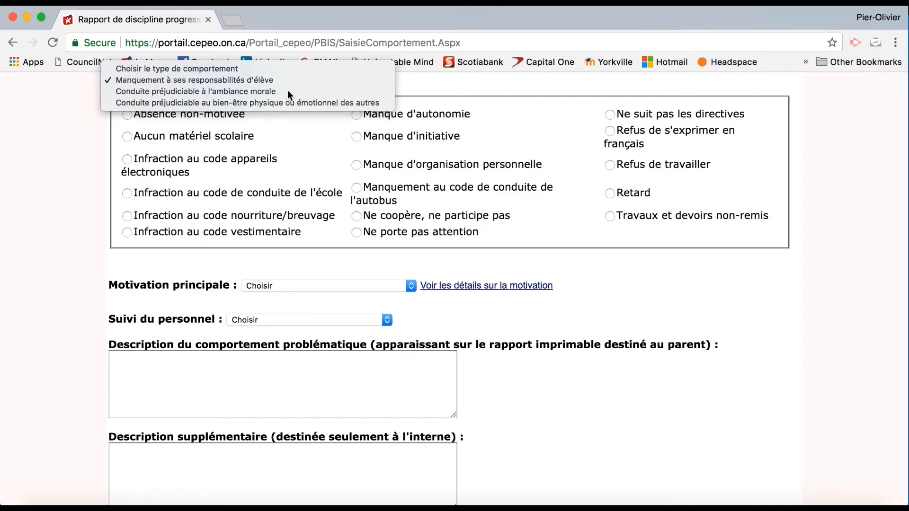
scroll(417, 252, "down", 5)
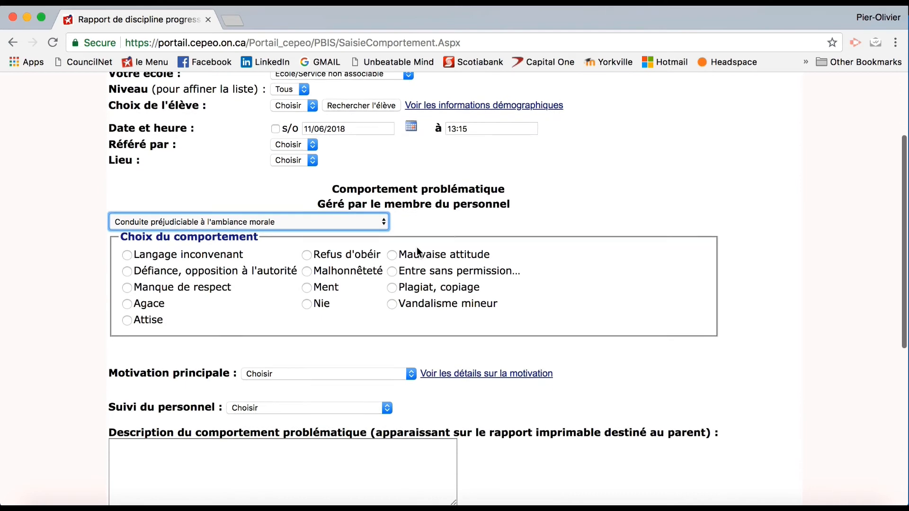
left_click(568, 102)
scroll(596, 161, "down", 1)
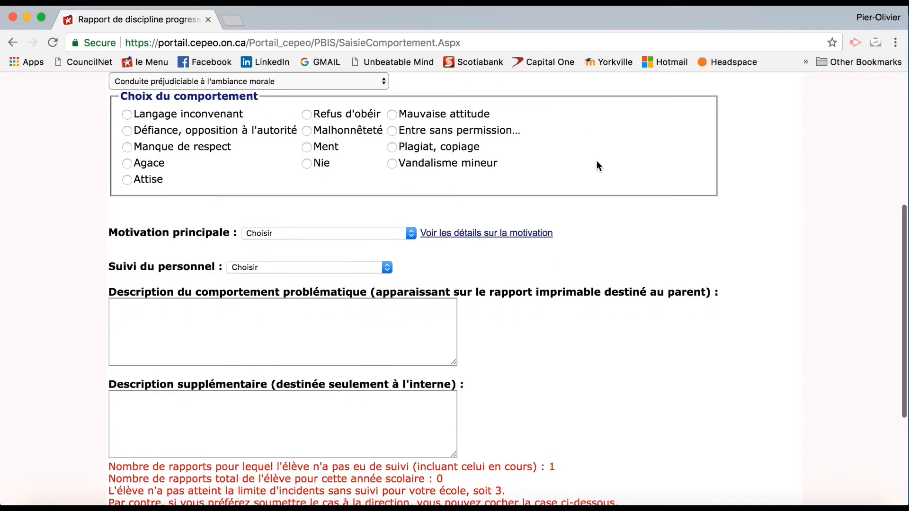
- Change the behaviour type to Conduite préjudiciable au bien-être physique ou émotionnel des autres
scroll(597, 162, "up", 1)
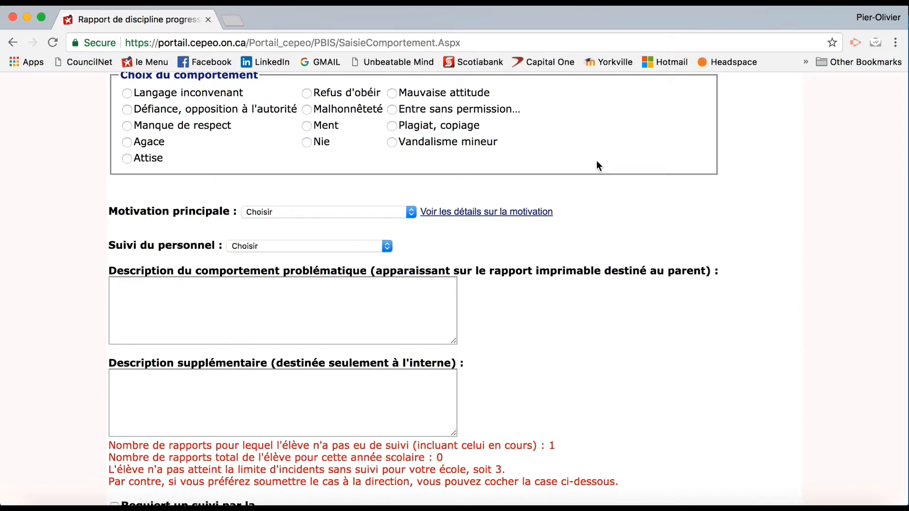
scroll(597, 162, "up", 2)
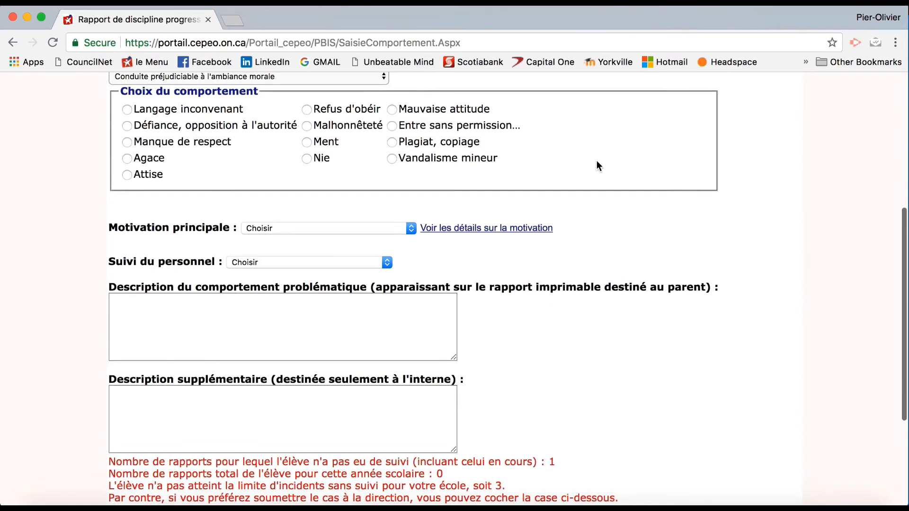
left_click(362, 84)
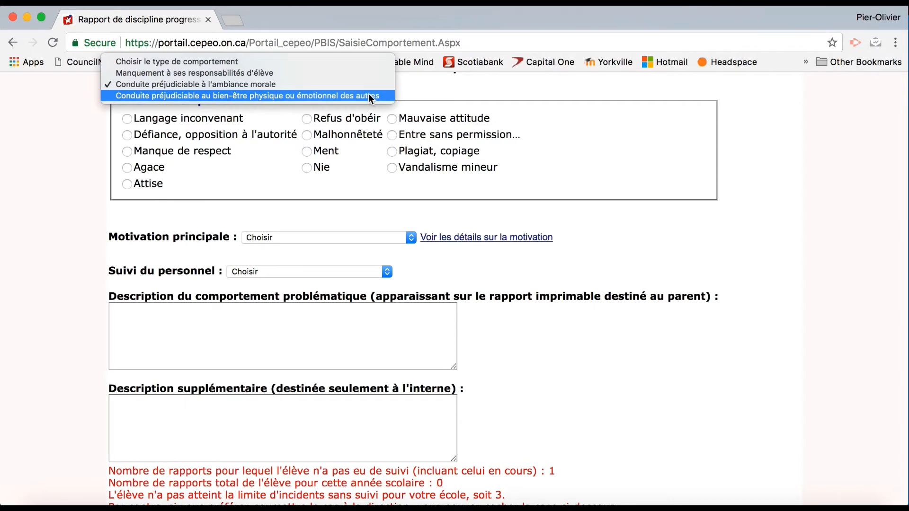
left_click(368, 94)
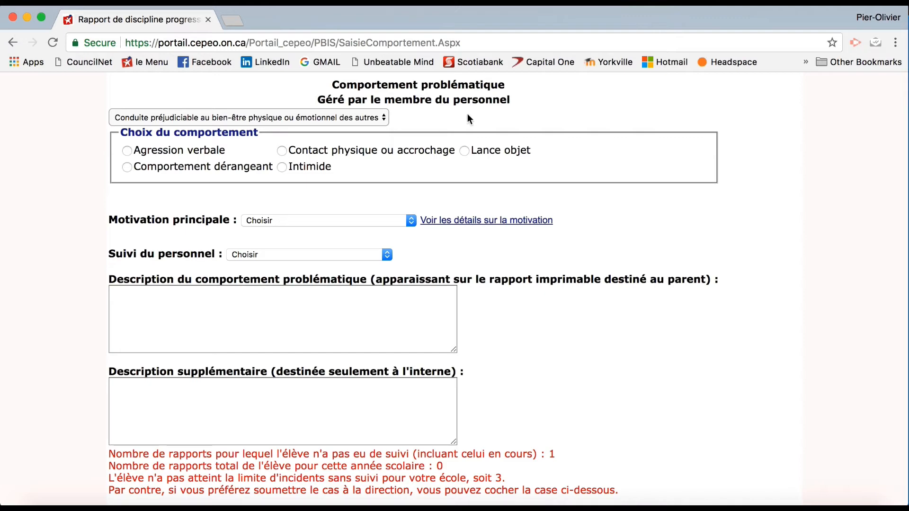
- Return the behaviour type to Conduite préjudiciable à l'ambiance morale and select the behaviour Défiance, opposition à l'autorité
left_click(331, 114)
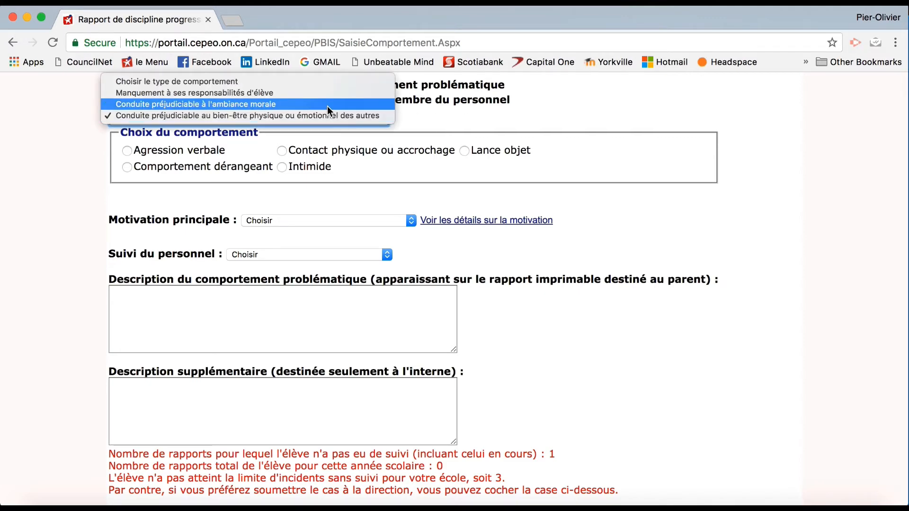
left_click(327, 104)
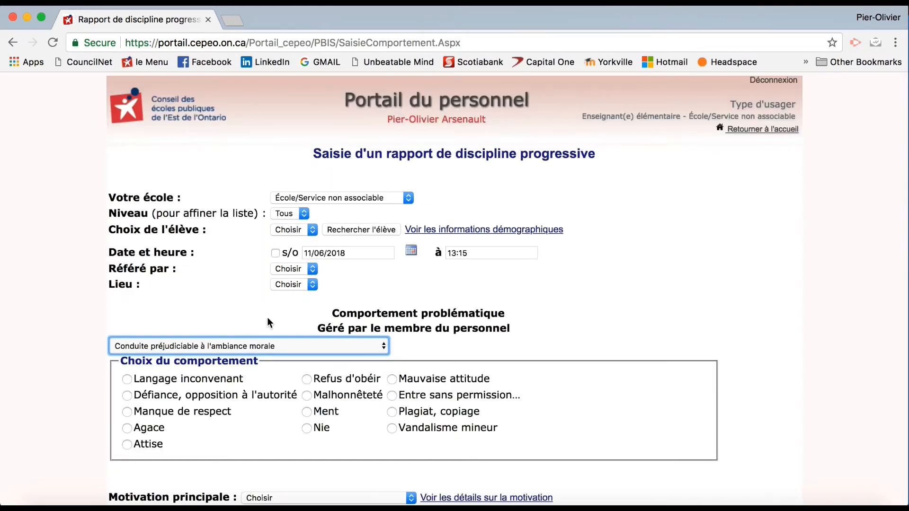
scroll(267, 318, "down", 5)
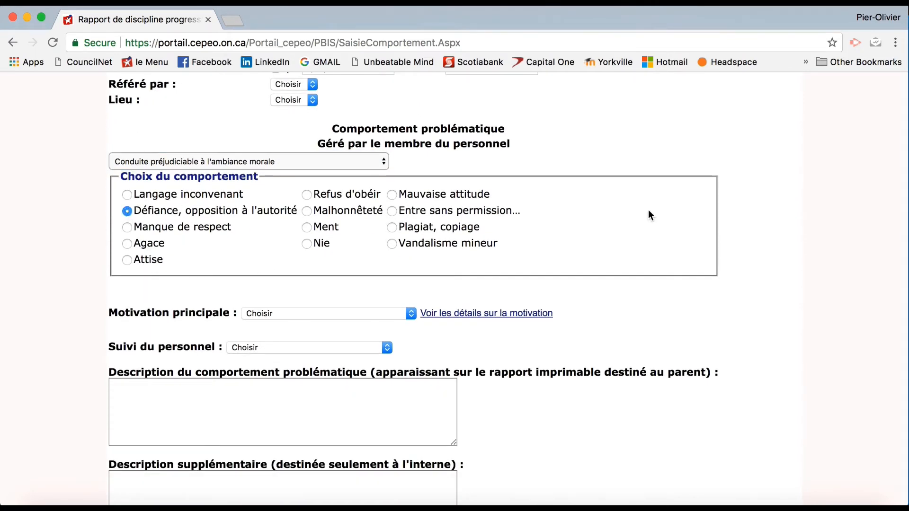
scroll(648, 216, "down", 5)
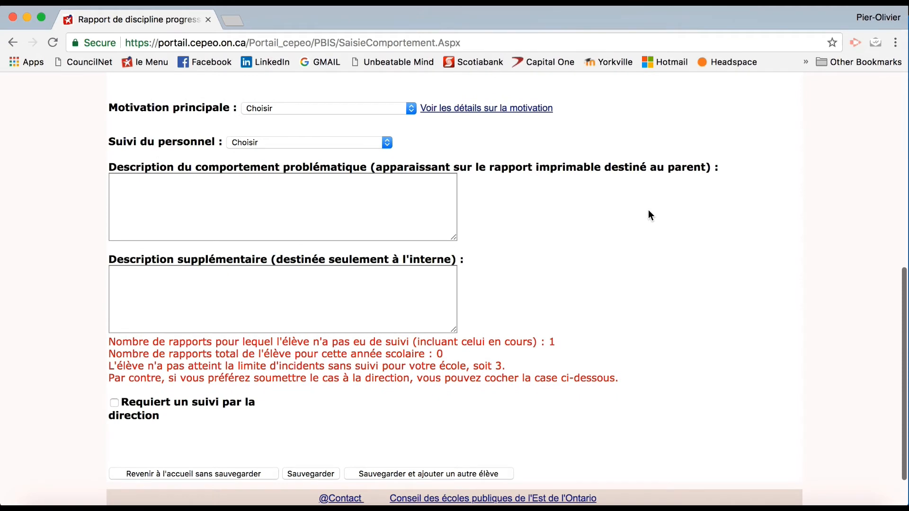
scroll(650, 214, "up", 3)
scroll(649, 216, "up", 1)
scroll(650, 213, "up", 1)
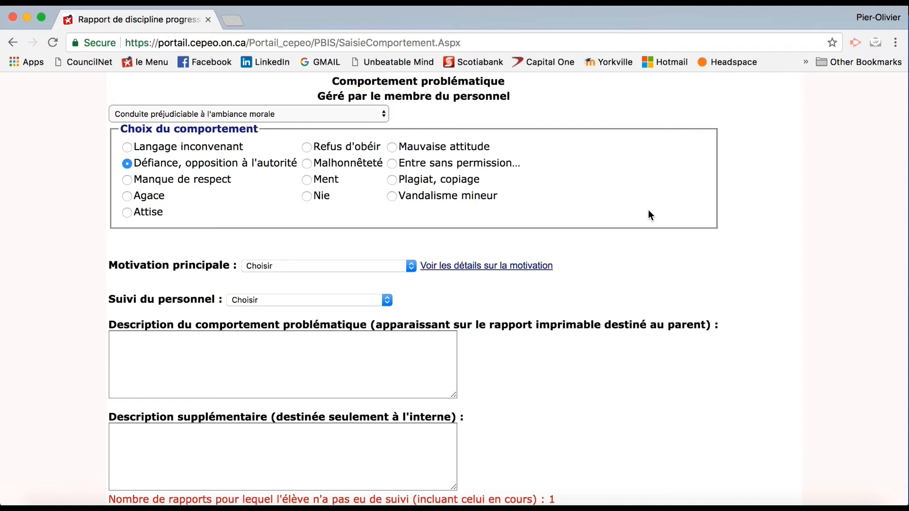
- Set the main motivation to Quête d'attention des pairs ou de l'adulte
scroll(613, 266, "down", 3)
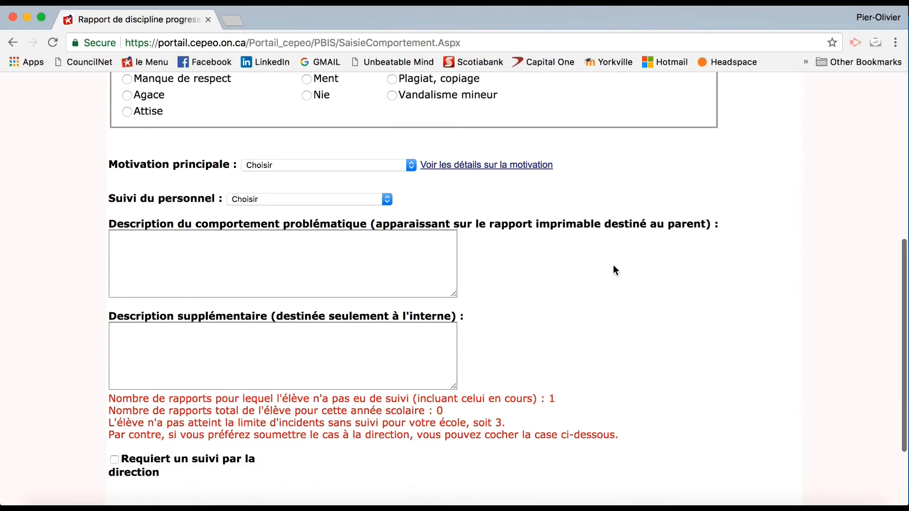
scroll(613, 265, "down", 1)
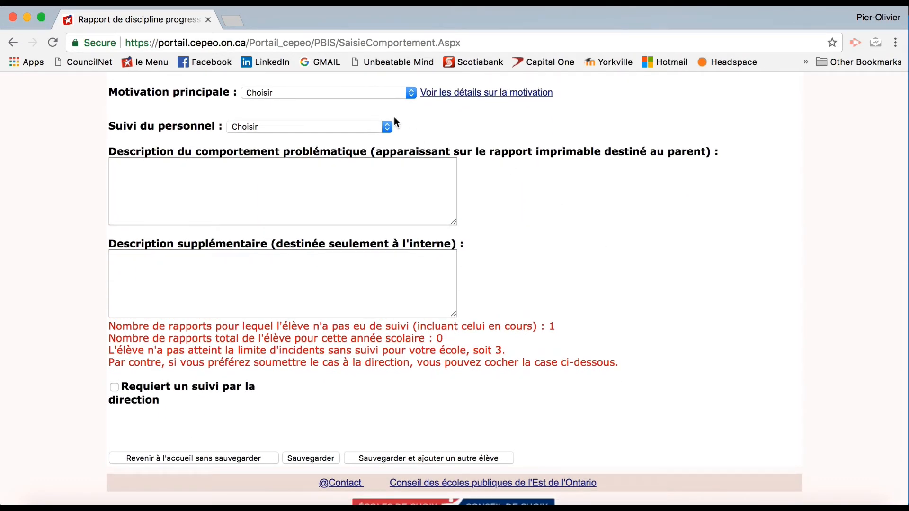
left_click(410, 93)
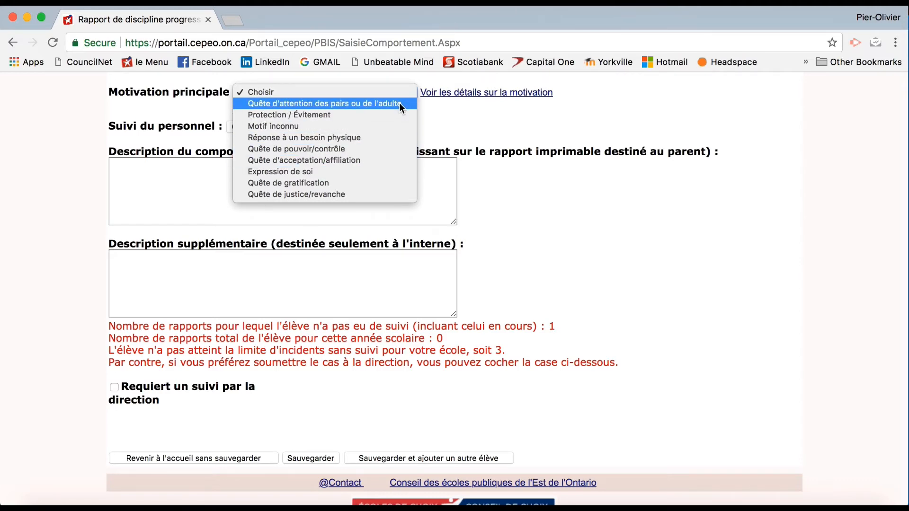
left_click(400, 103)
scroll(619, 286, "down", 10)
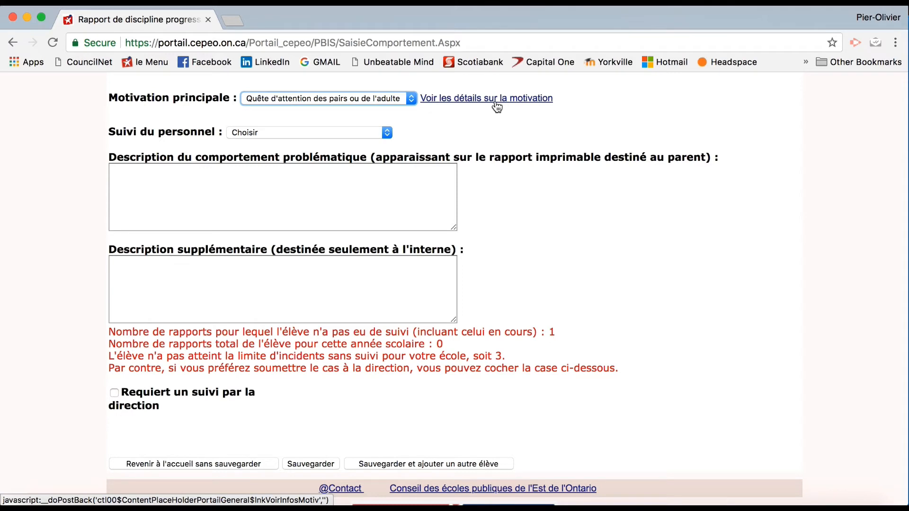
- Show the details of the chosen motivation to read its description and illustration, and review the other motivation options
left_click(500, 100)
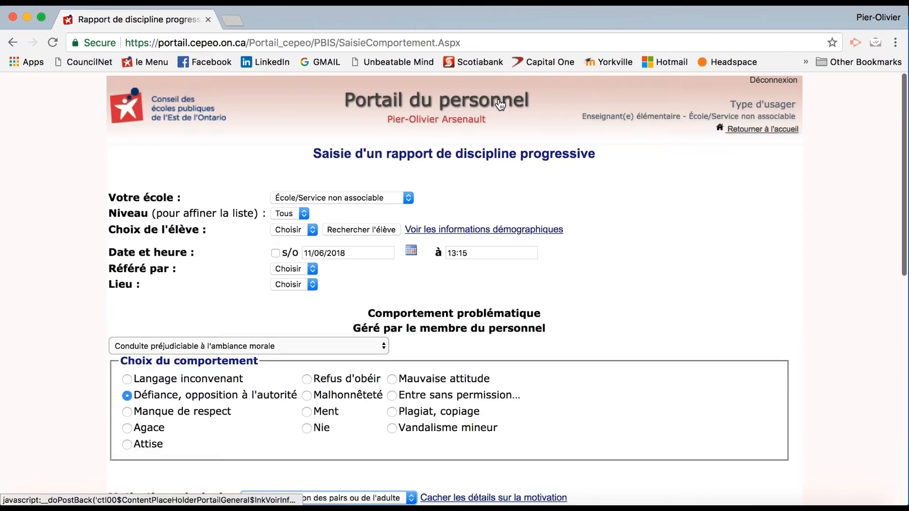
scroll(580, 236, "down", 7)
scroll(580, 241, "down", 2)
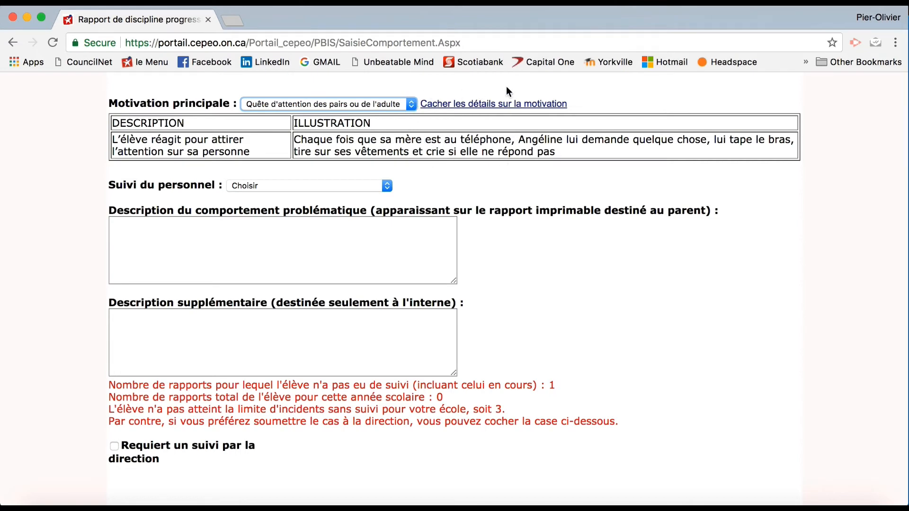
scroll(633, 118, "down", 2)
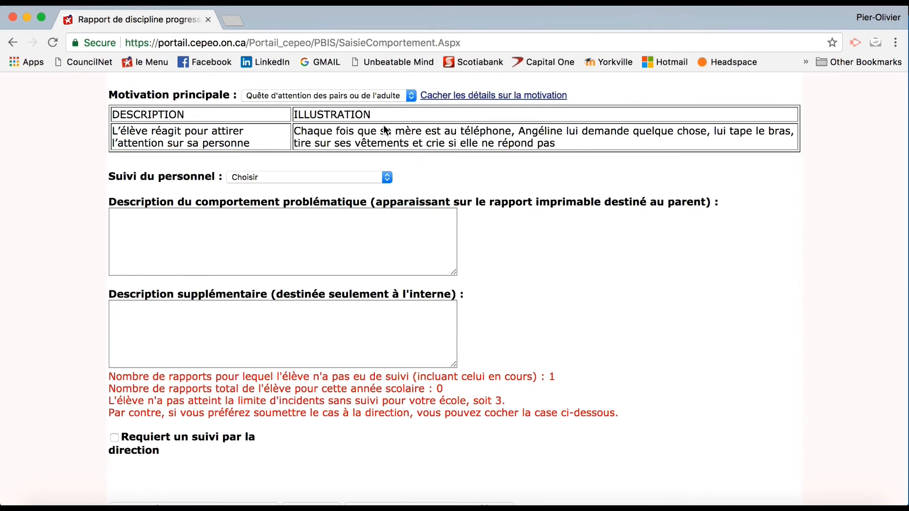
left_click(412, 97)
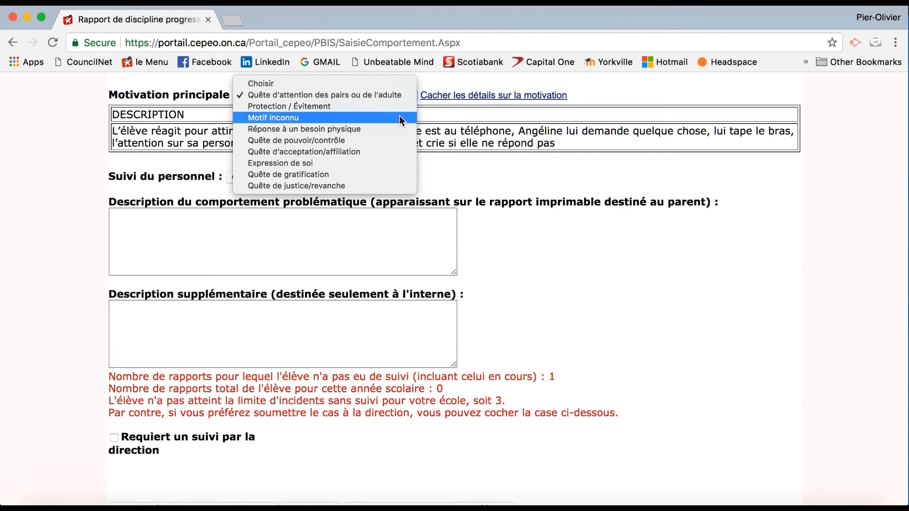
left_click(530, 129)
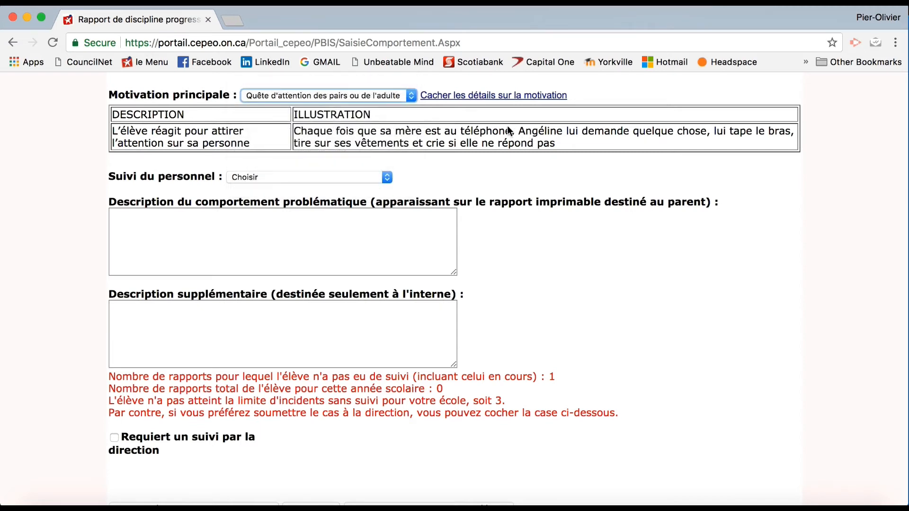
scroll(448, 130, "down", 3)
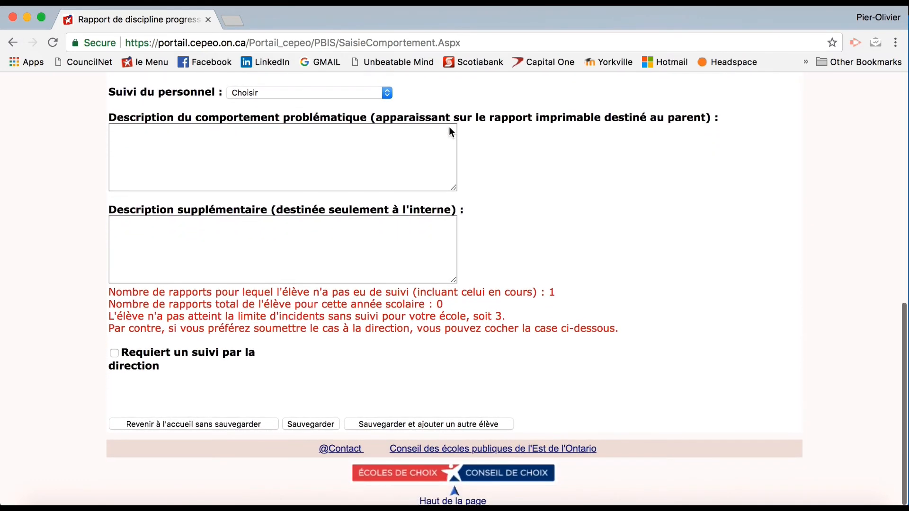
- Set the staff follow-up (Suivi du personnel) to Geste réparateur
scroll(449, 126, "down", 2)
left_click(386, 94)
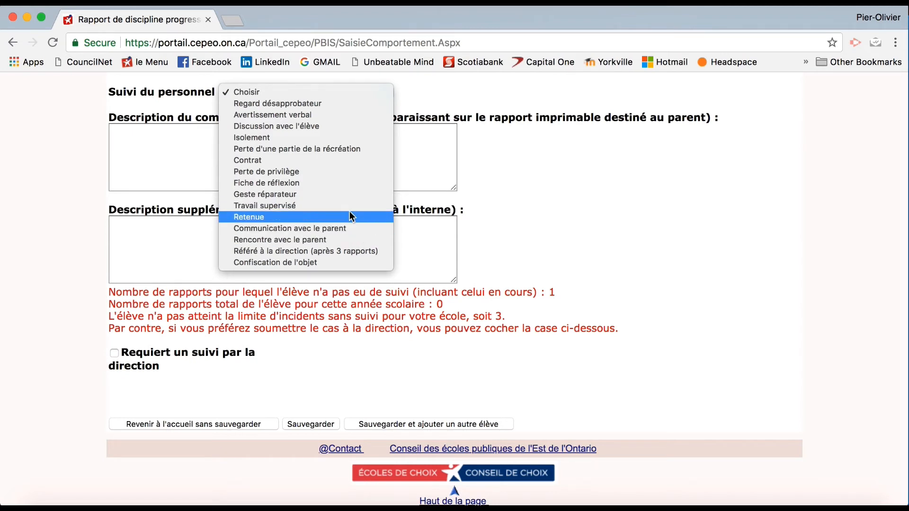
left_click(346, 194)
- Enter the headings "Description de l'incident:" and "Description du suivi:" in the problem behaviour description intended for the parent
left_click(413, 159)
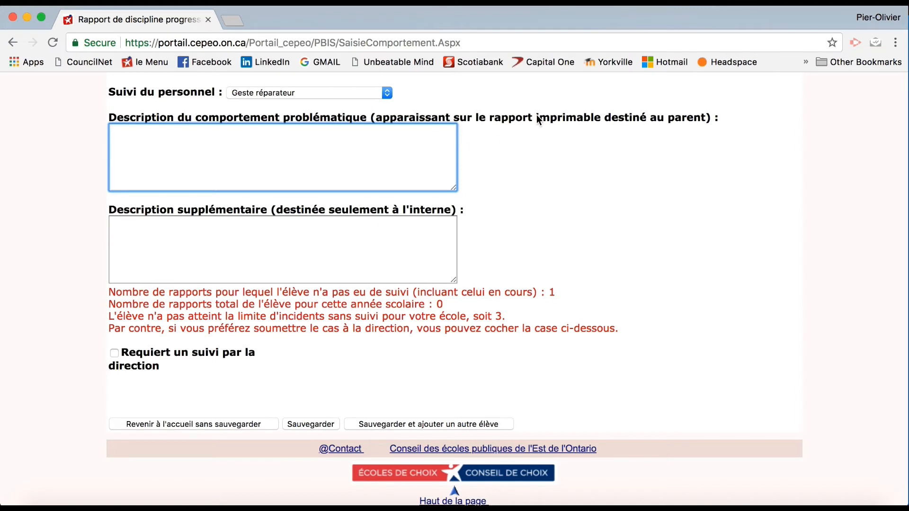
type("f")
type("Descr")
type("iption de ")
type("l")
type("i")
type("'incident")
type(":")
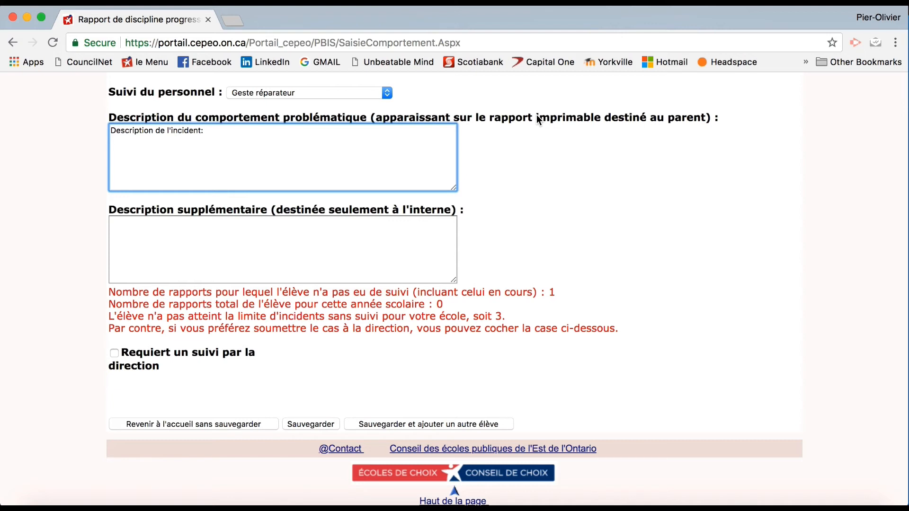
type("Desctription du suivi:")
- Complete the incident description with "À la fin du dîner, [student's first name] a refusé de nettoyer sa table (situé dans la cafétéria)."
key("Up")
type("À la fin du dîner, Mandeline a refusé de nettoyer sa table (situé dans la cafétéria).")
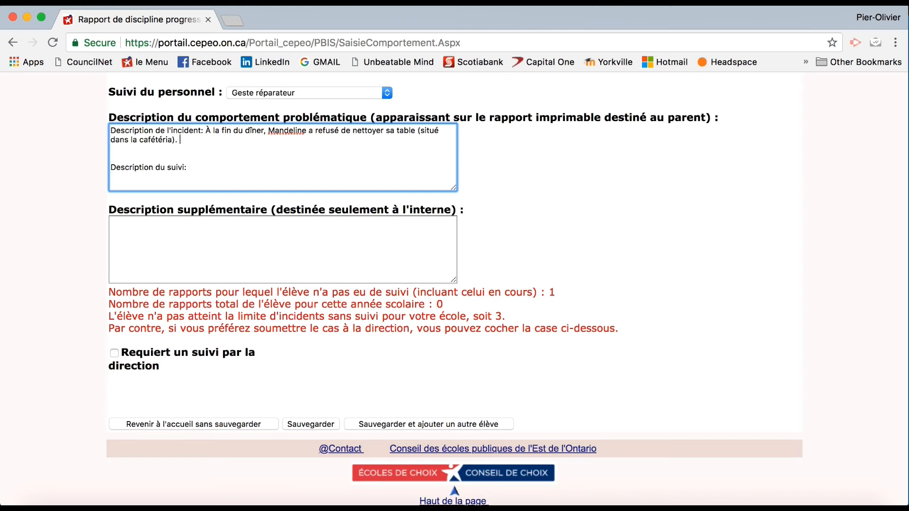
key("BackSpace")
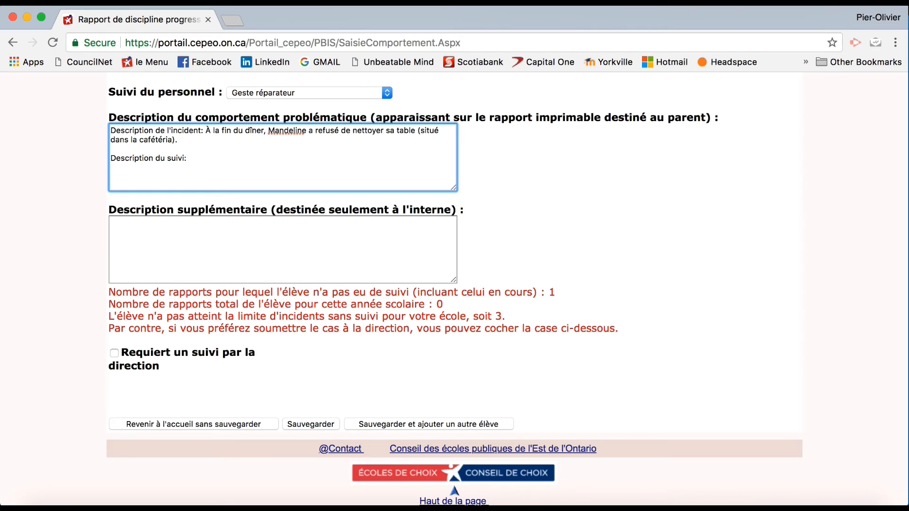
left_click(646, 203)
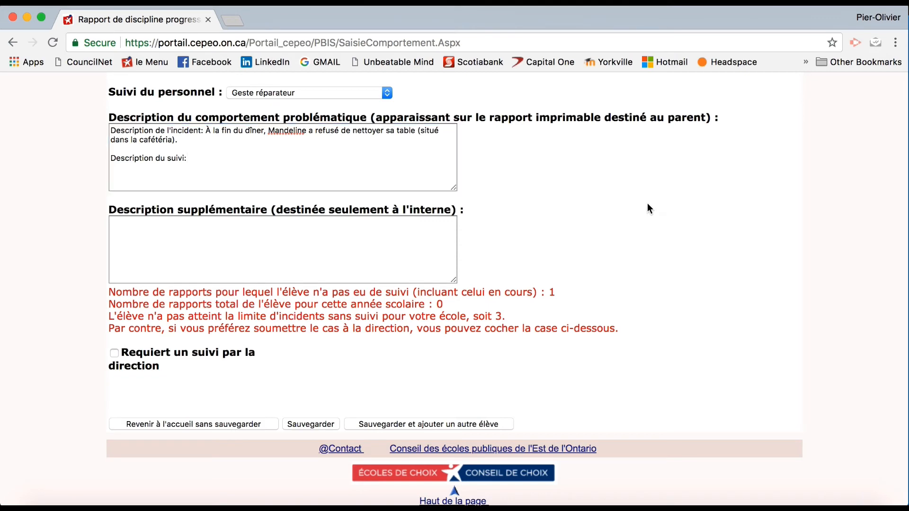
- Examine the internal-only supplementary description field and review the entries made in the report
left_click(276, 229)
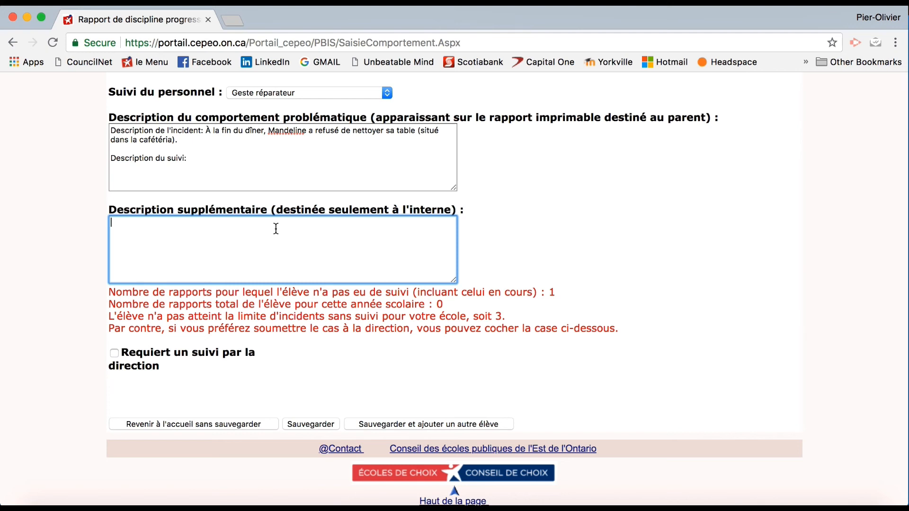
left_click(326, 353)
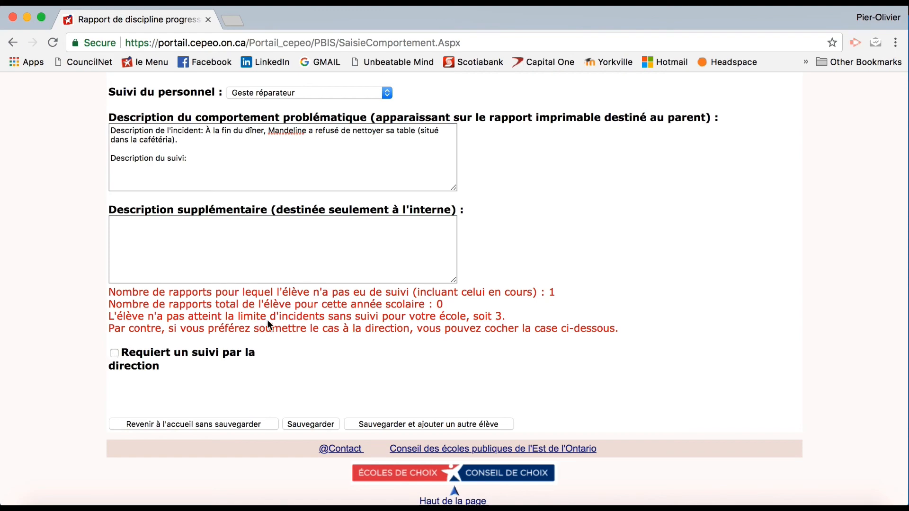
scroll(267, 319, "up", 6)
scroll(267, 320, "down", 6)
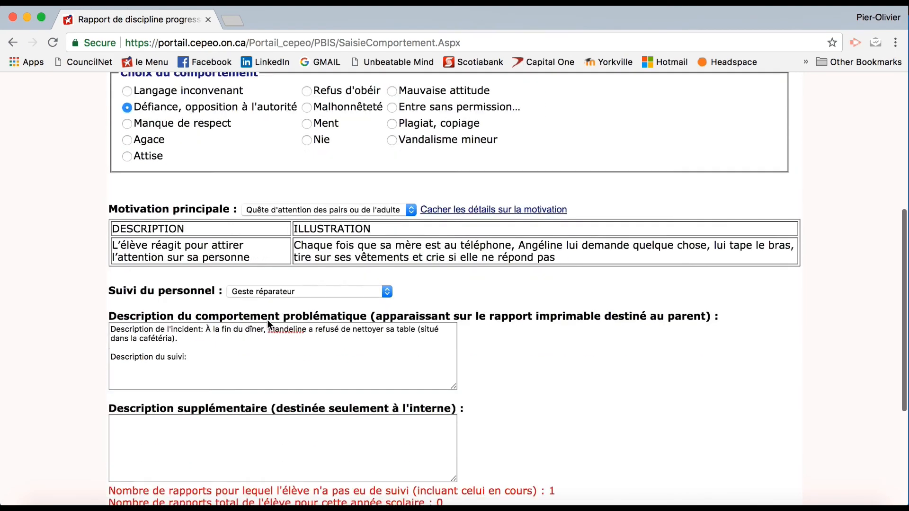
scroll(589, 143, "up", 2)
scroll(589, 143, "down", 2)
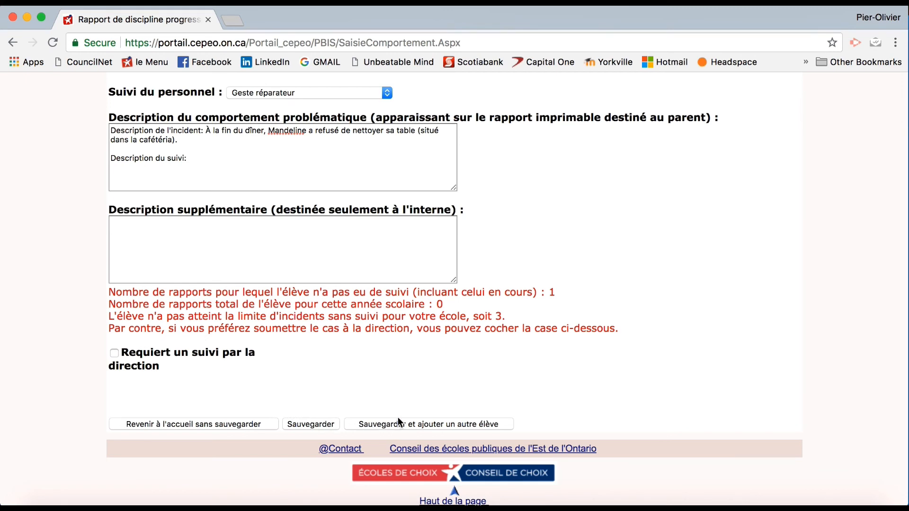
- Return to the progressive discipline report home page without saving the report
scroll(444, 363, "up", 15)
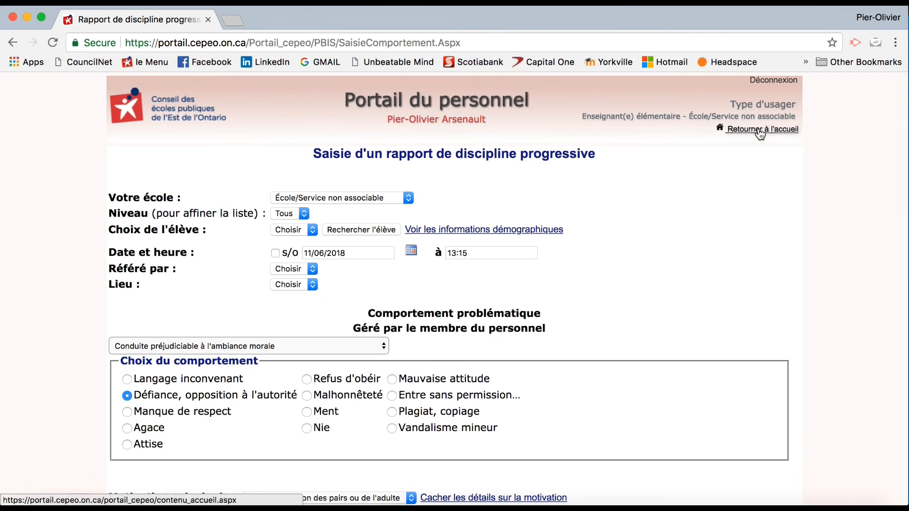
scroll(596, 297, "down", 15)
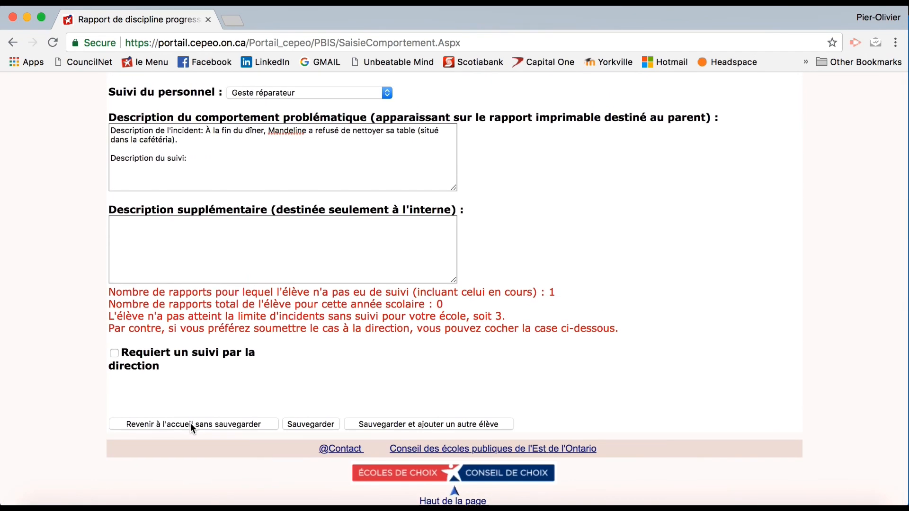
left_click(190, 423)
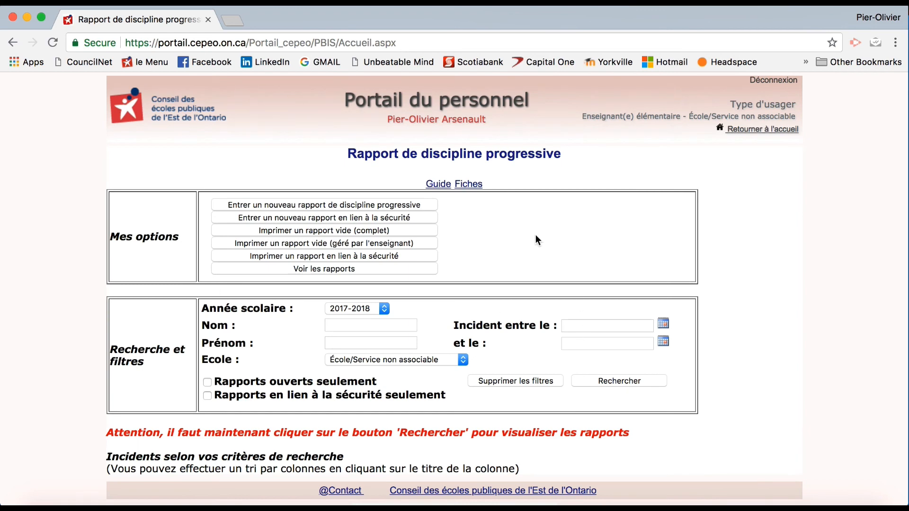
- Examine the search filters for existing reports, including the Nom field, and the available report options
scroll(535, 234, "down", 2)
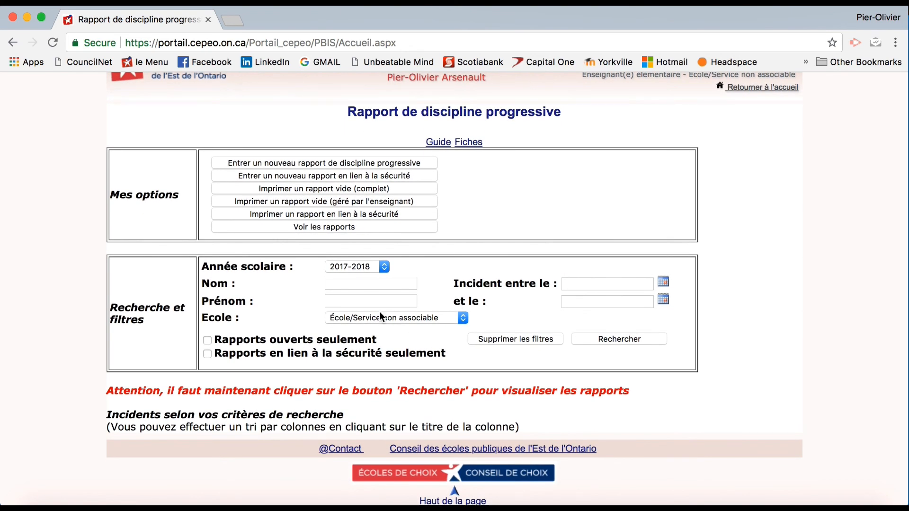
left_click(391, 285)
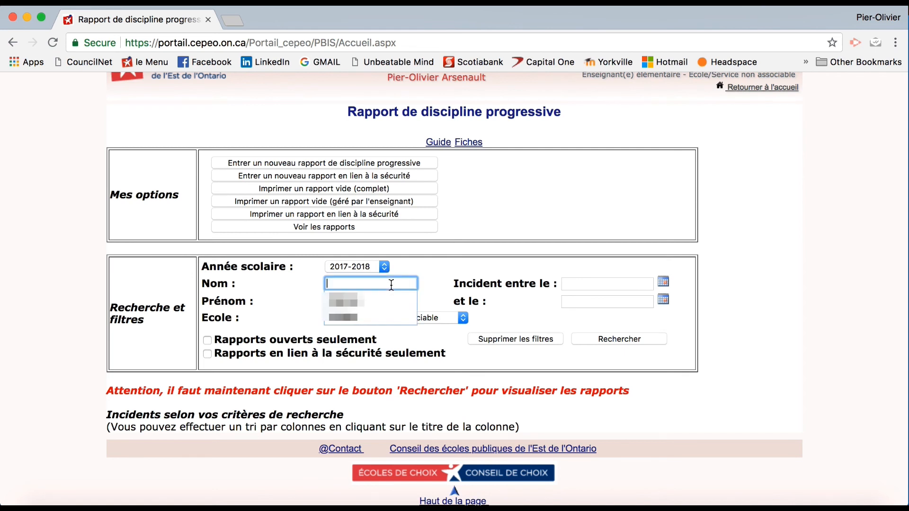
left_click(429, 282)
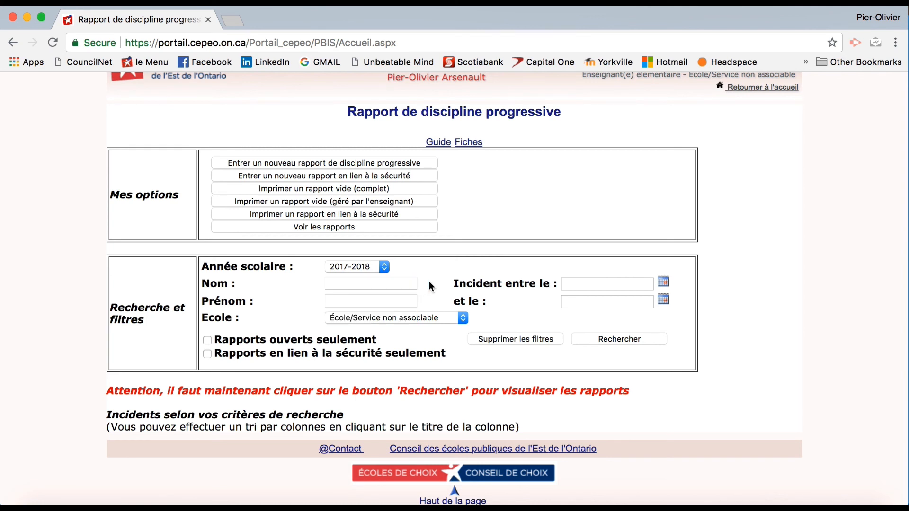
left_click(386, 282)
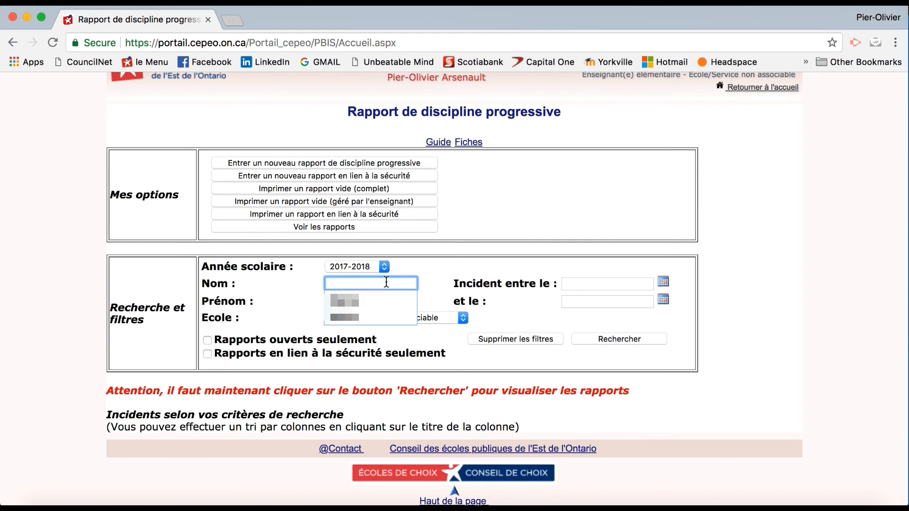
left_click(438, 304)
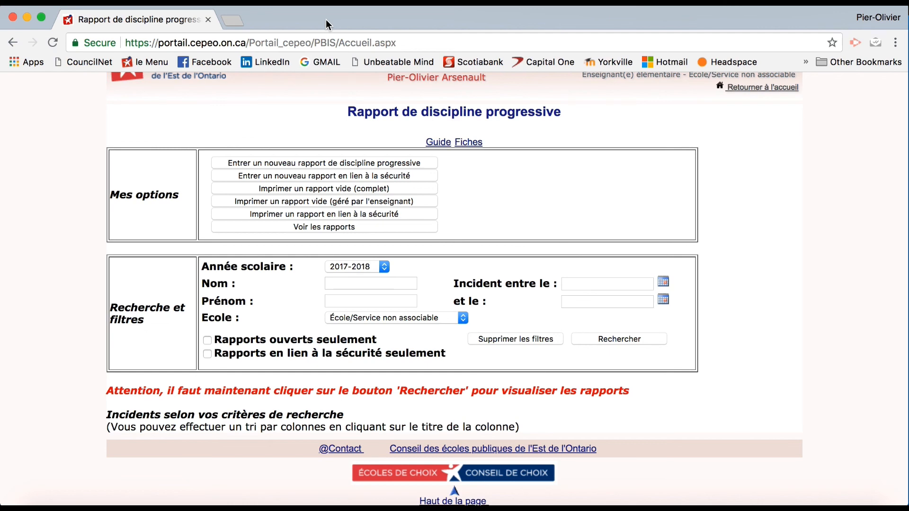
scroll(550, 214, "down", 1)
scroll(549, 212, "up", 2)
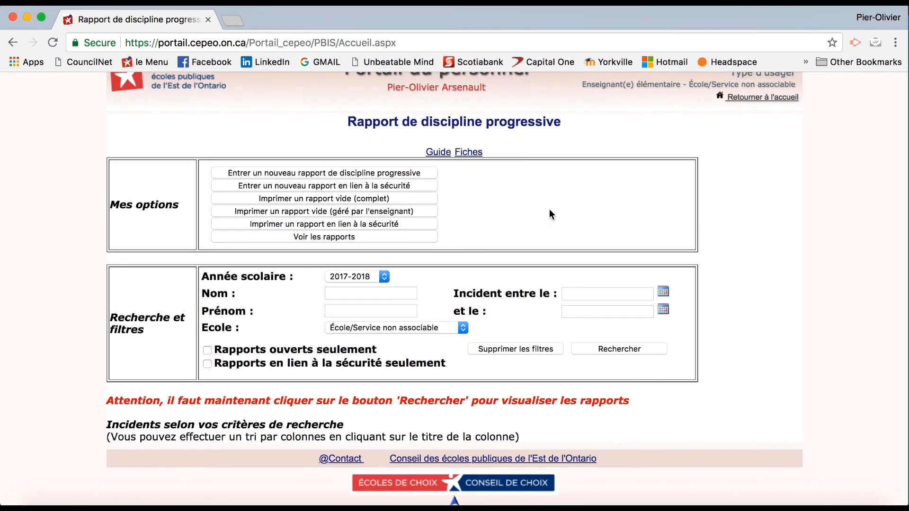
scroll(549, 211, "down", 2)
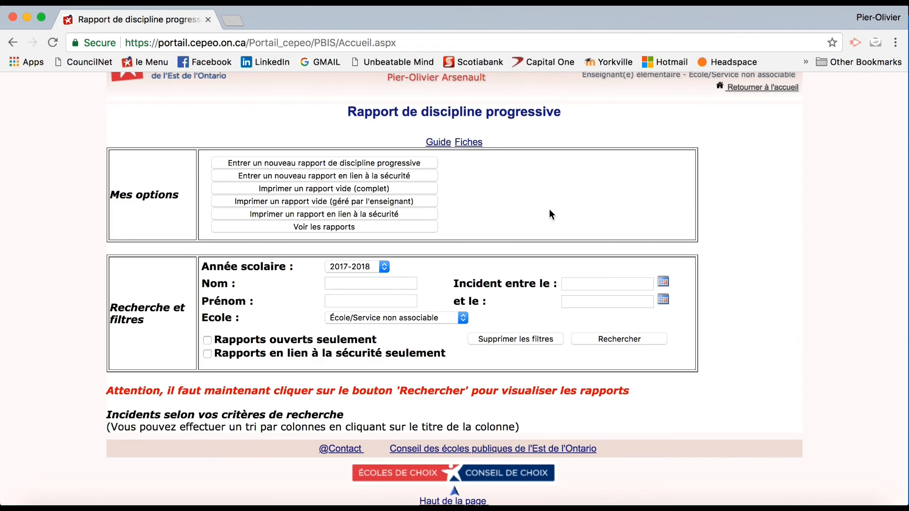